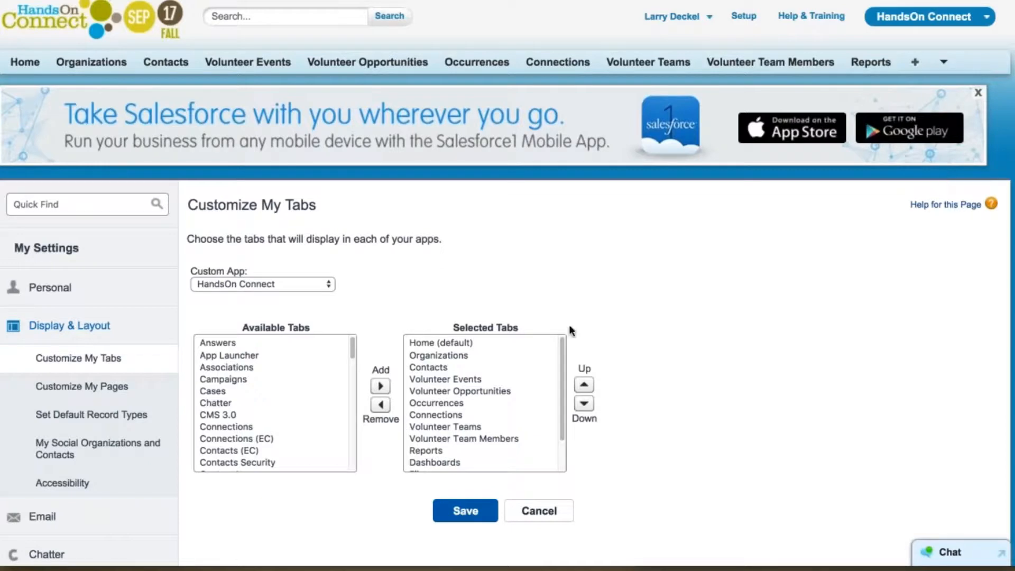
Step: Save the tab customization and go to the Files page from the tab overflow menu
scroll(494, 376, "down", 2)
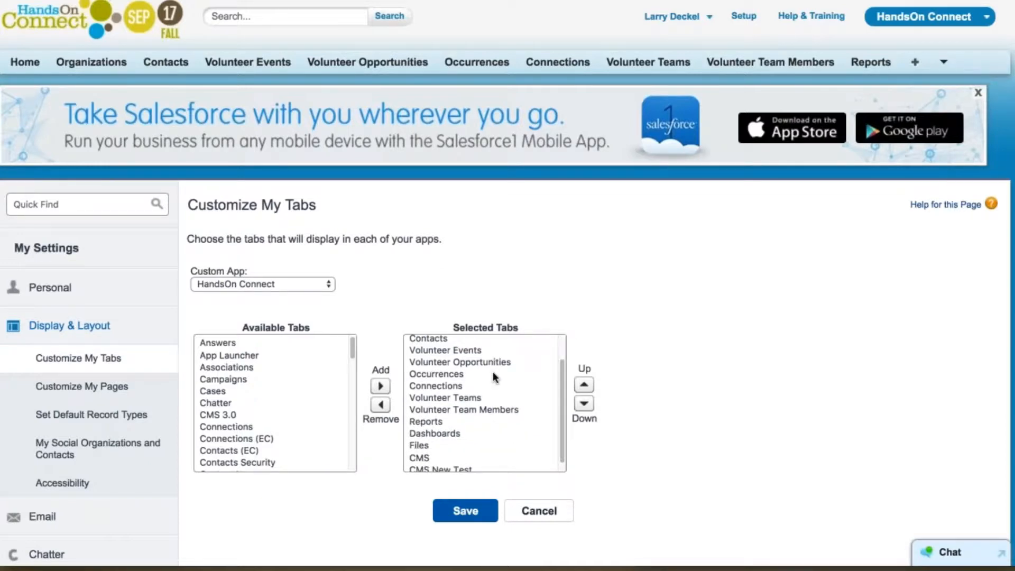
scroll(461, 435, "up", 2)
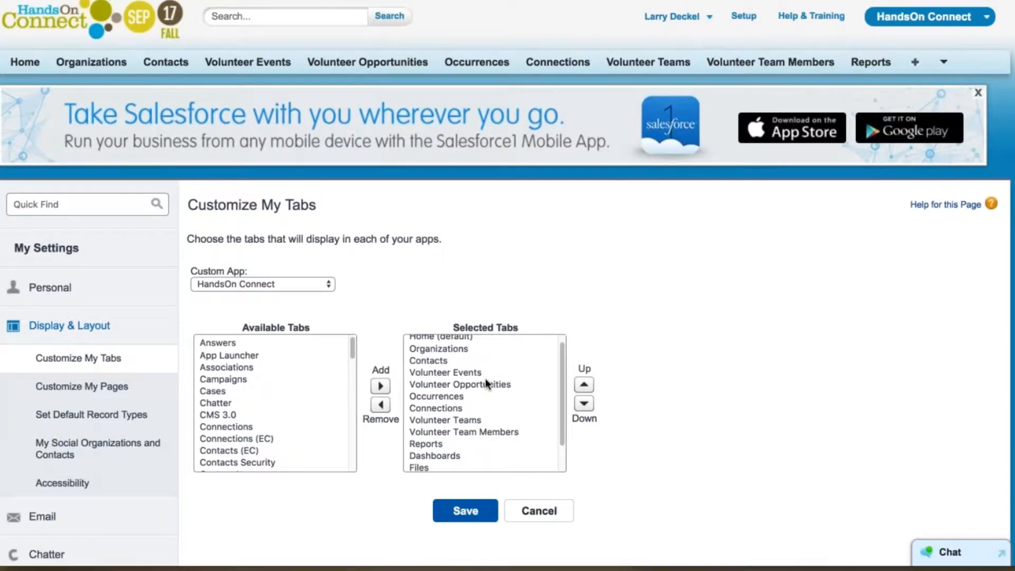
scroll(448, 445, "down", 5)
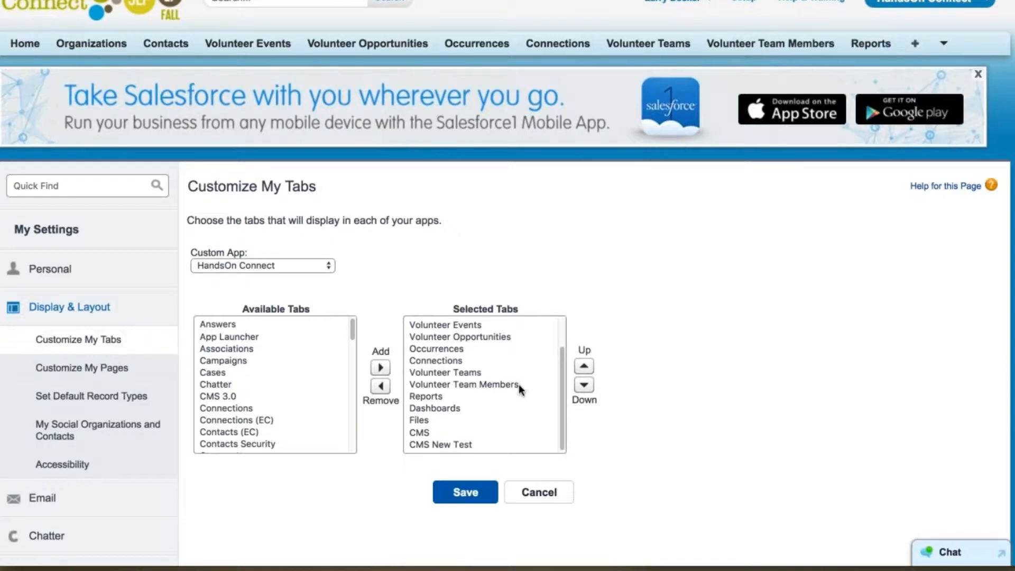
left_click(465, 493)
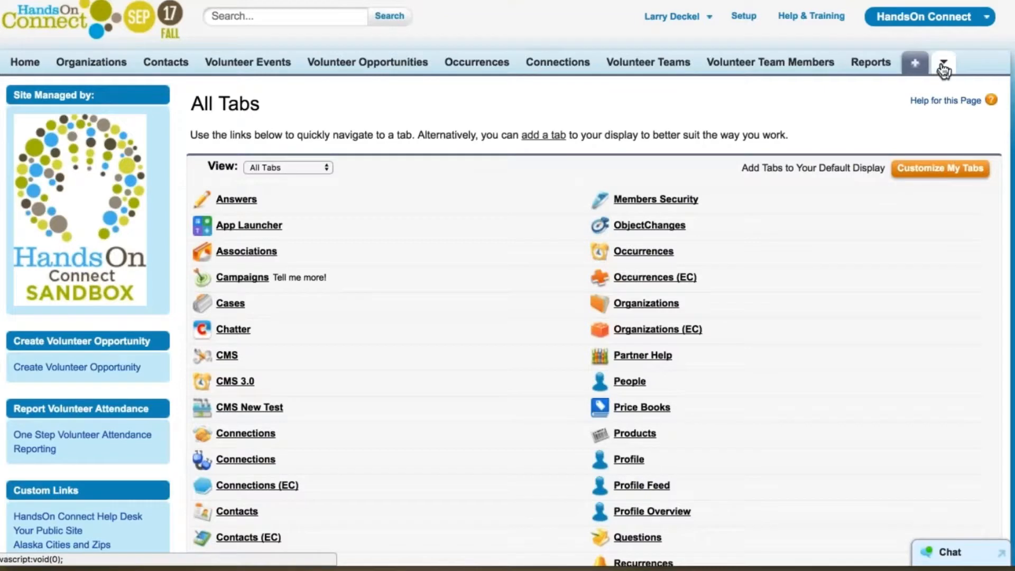
left_click(944, 68)
left_click(880, 108)
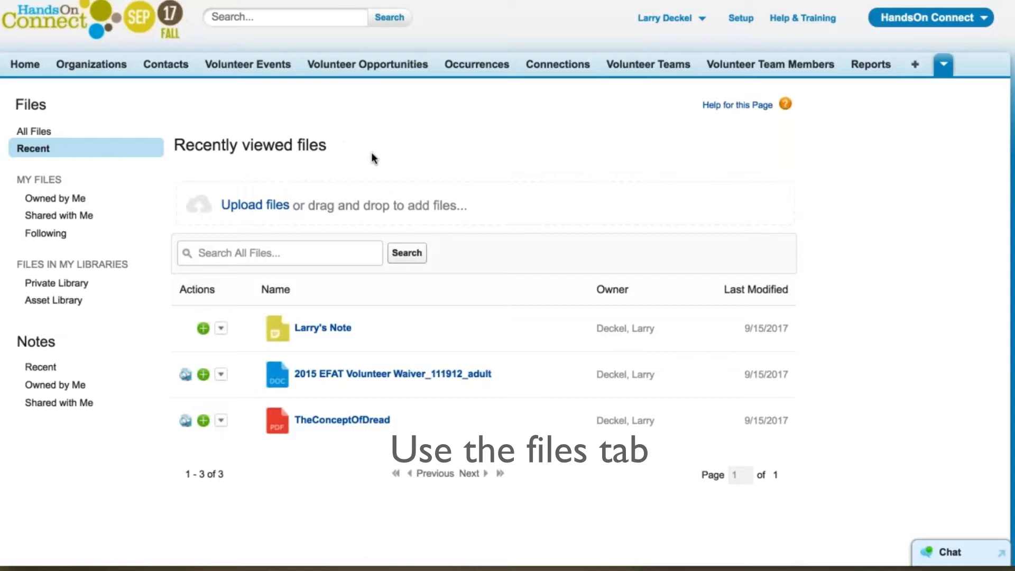
Step: Cancel the upload file picker and switch over to Finder
left_click(275, 208)
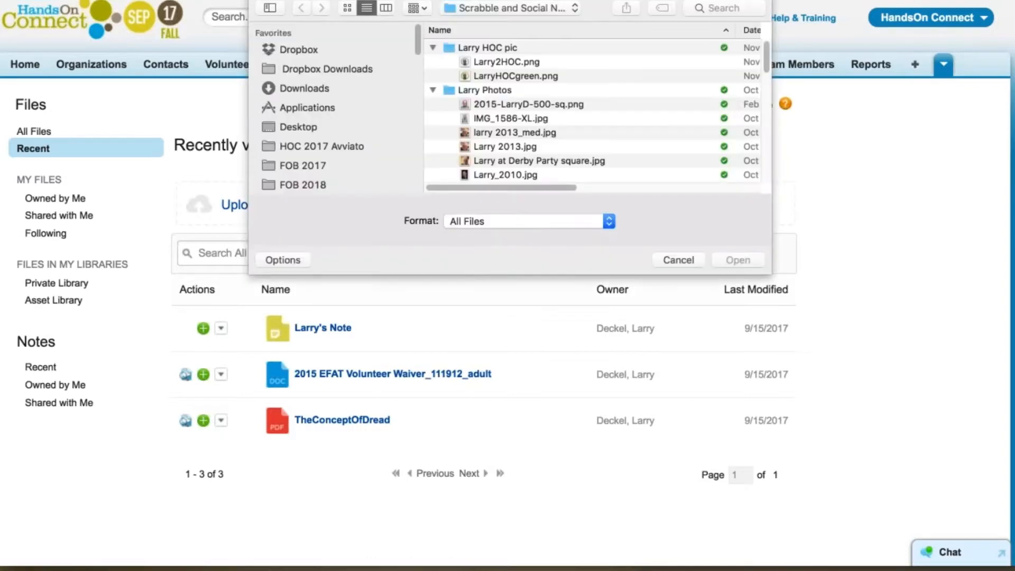
left_click(671, 259)
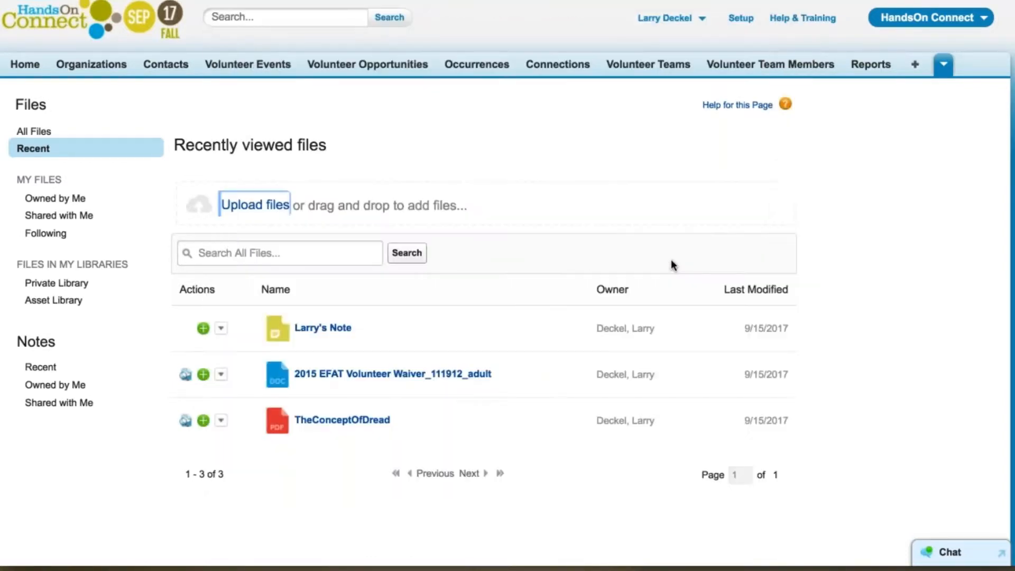
key("super+Tab")
key("super+Tab")
key("super+Tab")
key("super+Tab")
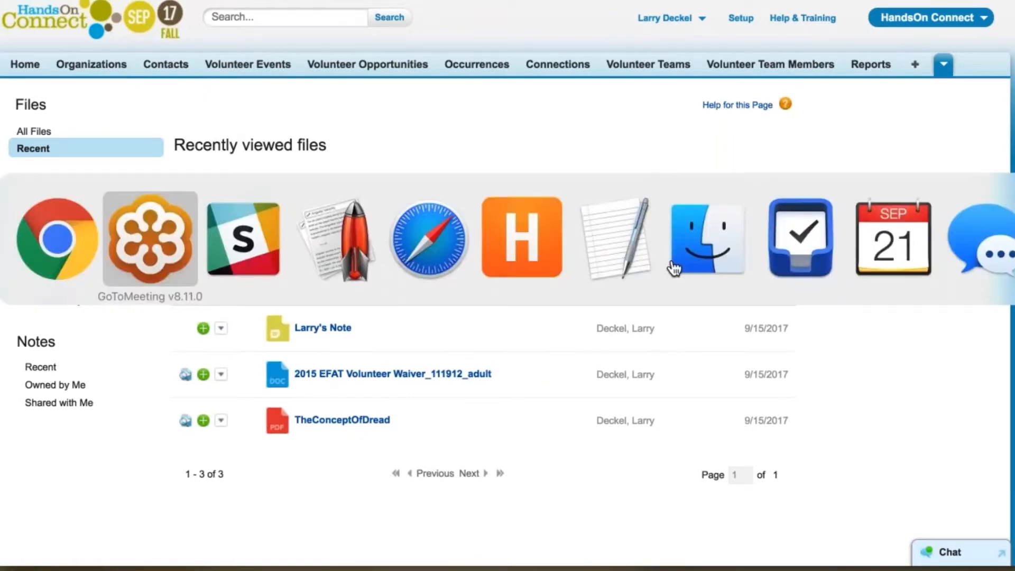
key("shift+super+Tab")
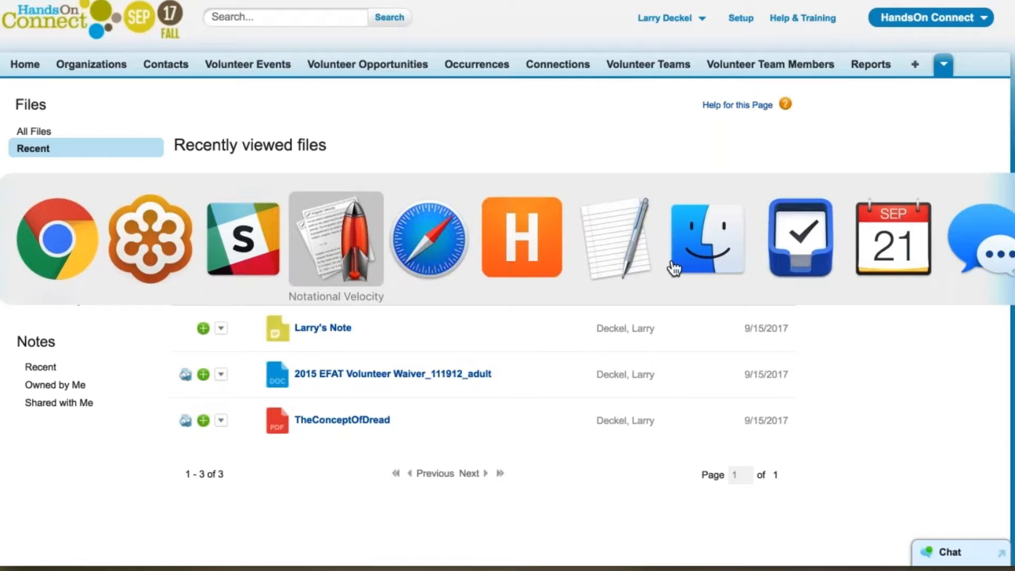
key("super+Tab")
key("super+Tab")
key("super+Tab")
key("super+Tab")
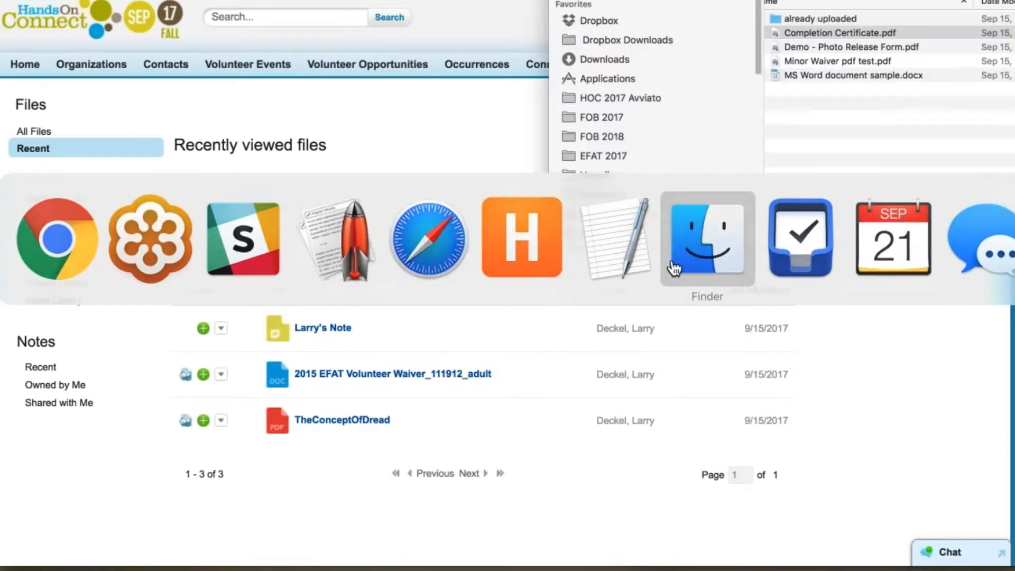
Step: Select the four sample files, Completion Certificate.pdf through MS Word document sample.docx, in Finder
left_click(777, 31)
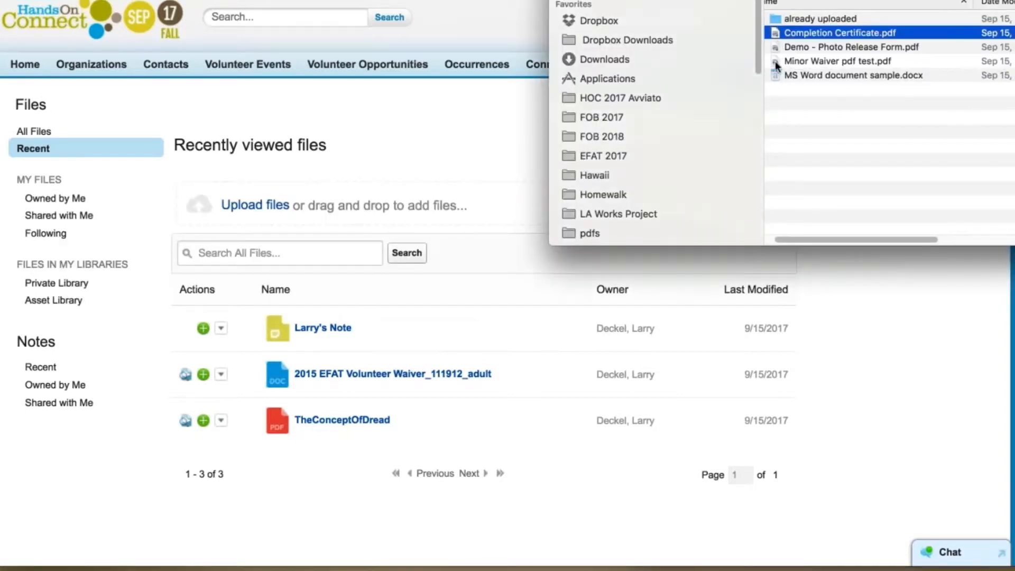
left_click(774, 74, "shift")
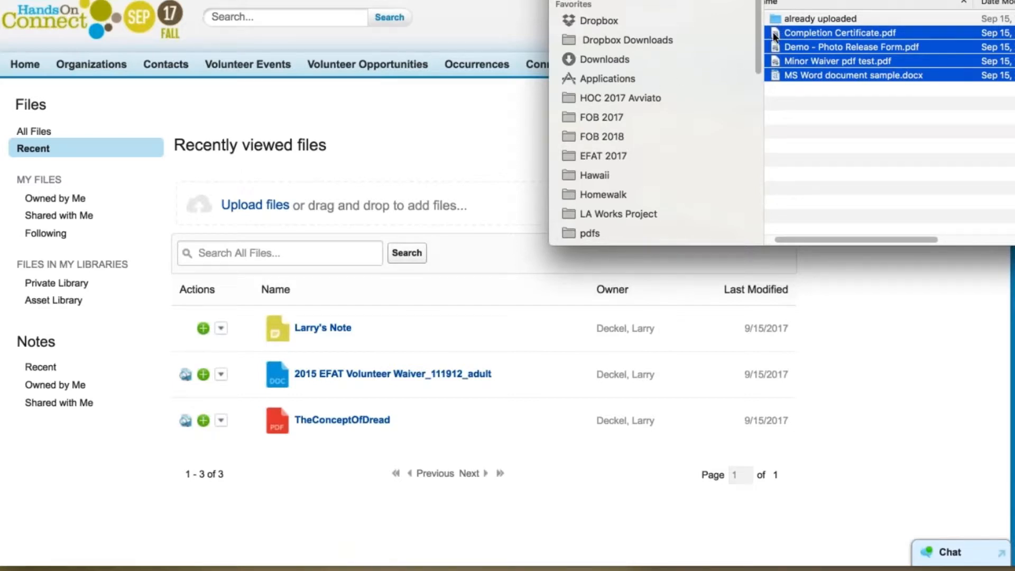
left_click(775, 30)
left_click(775, 74, "shift")
Step: Drag Completion Certificate, Photo Release Form, Minor Waiver and MS Word sample into Salesforce Files
left_click(778, 34)
left_click_drag(775, 29, 398, 138)
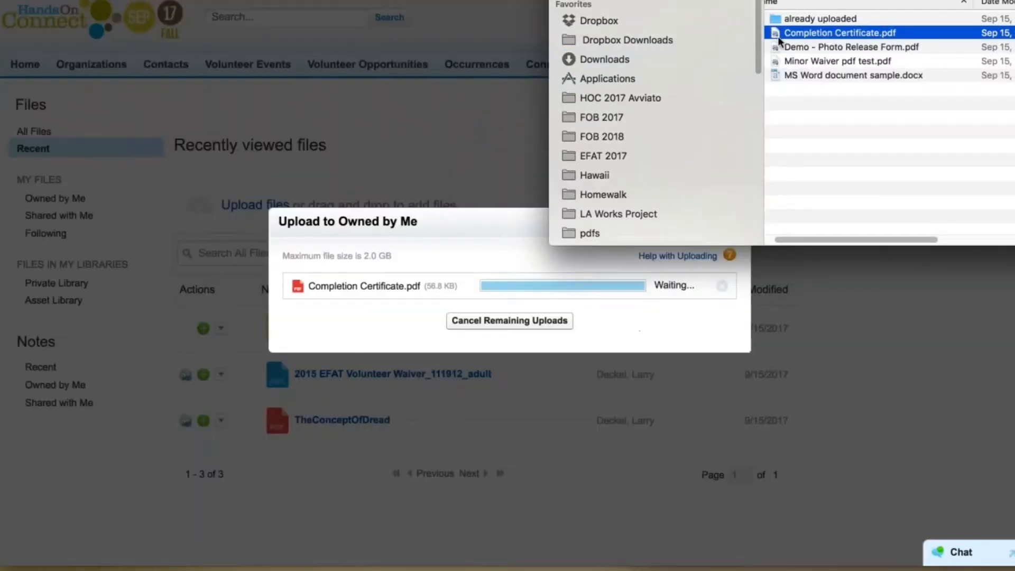
left_click(777, 48)
left_click_drag(777, 48, 510, 258)
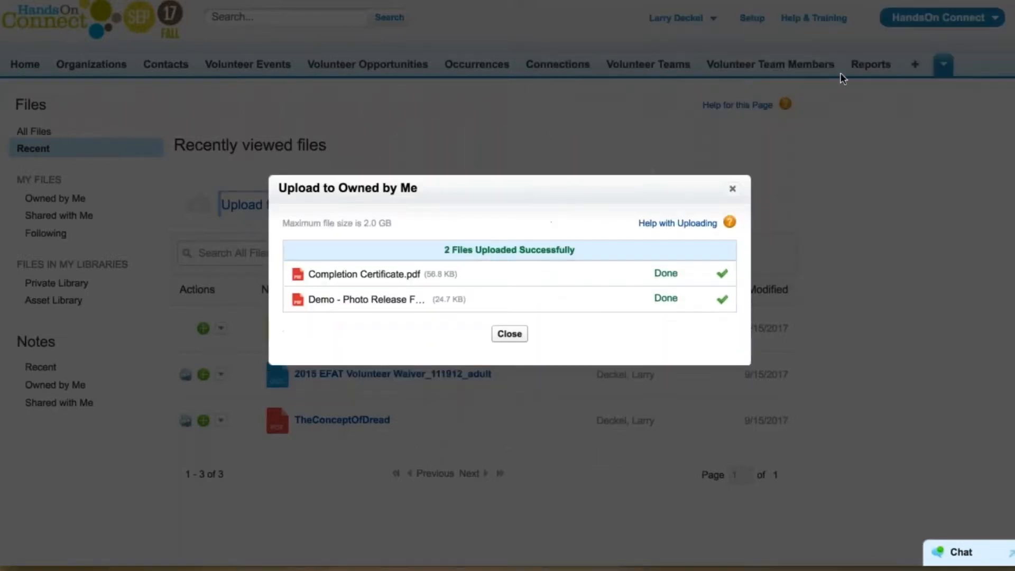
left_click(1014, 82)
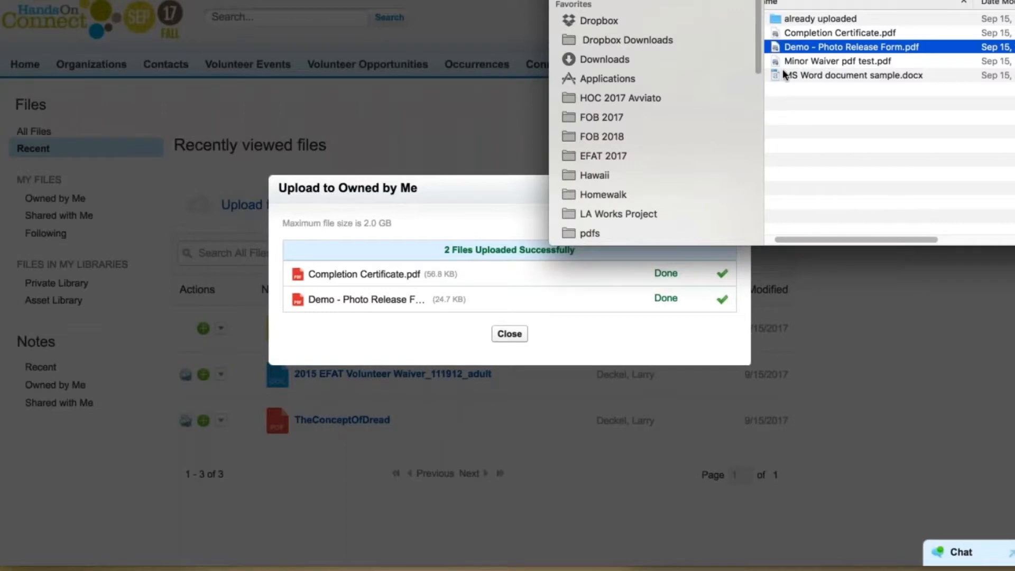
left_click_drag(777, 61, 529, 265)
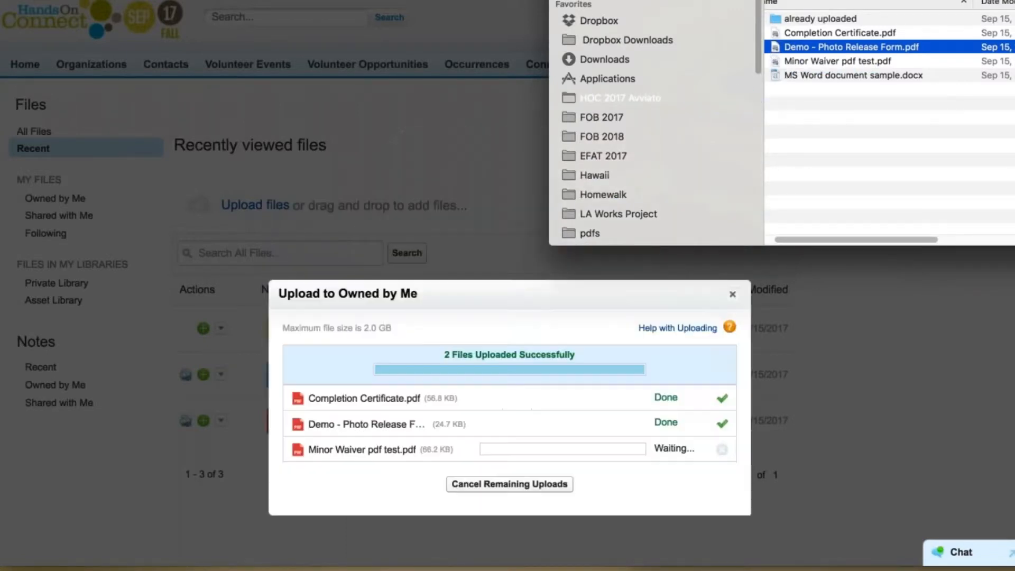
left_click(775, 75)
left_click_drag(775, 75, 478, 244)
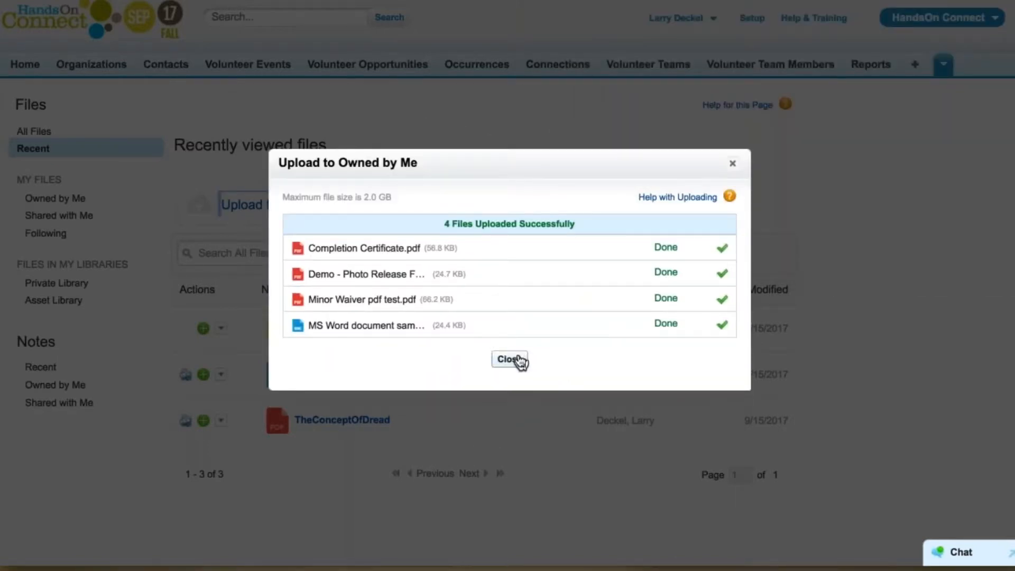
left_click(510, 360)
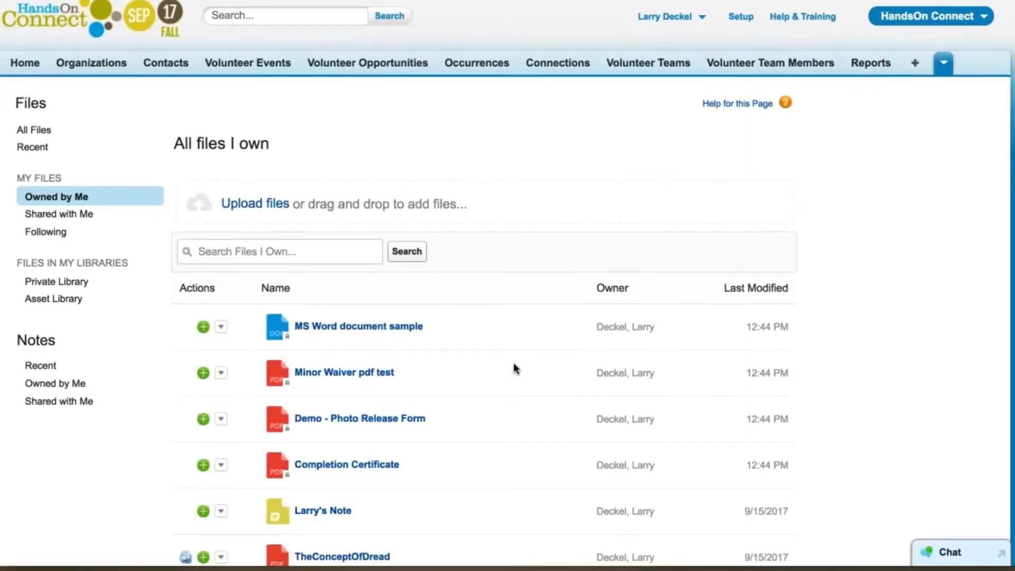
Step: Scroll the files list and open the Actions dropdown on the MS Word document sample row
scroll(512, 362, "down", 1)
scroll(513, 363, "down", 4)
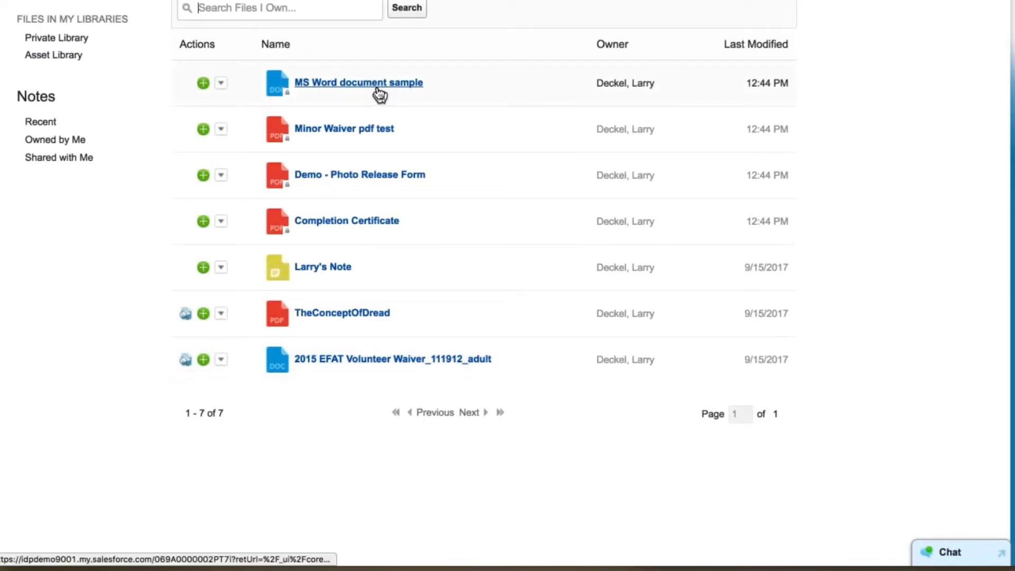
left_click(221, 85)
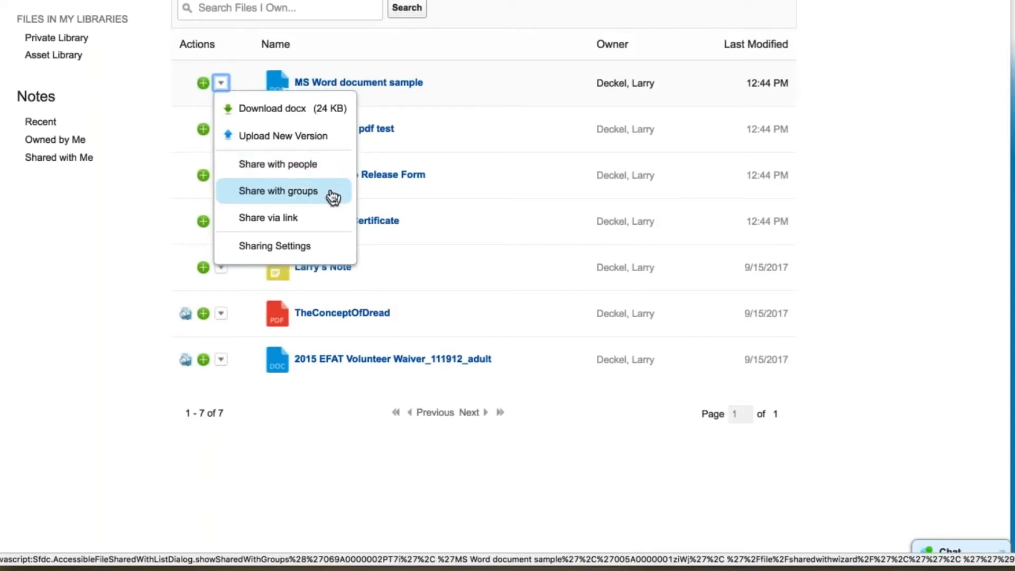
Step: Create MS Word document sample's public link, paste it under its title in the notes file
left_click(284, 219)
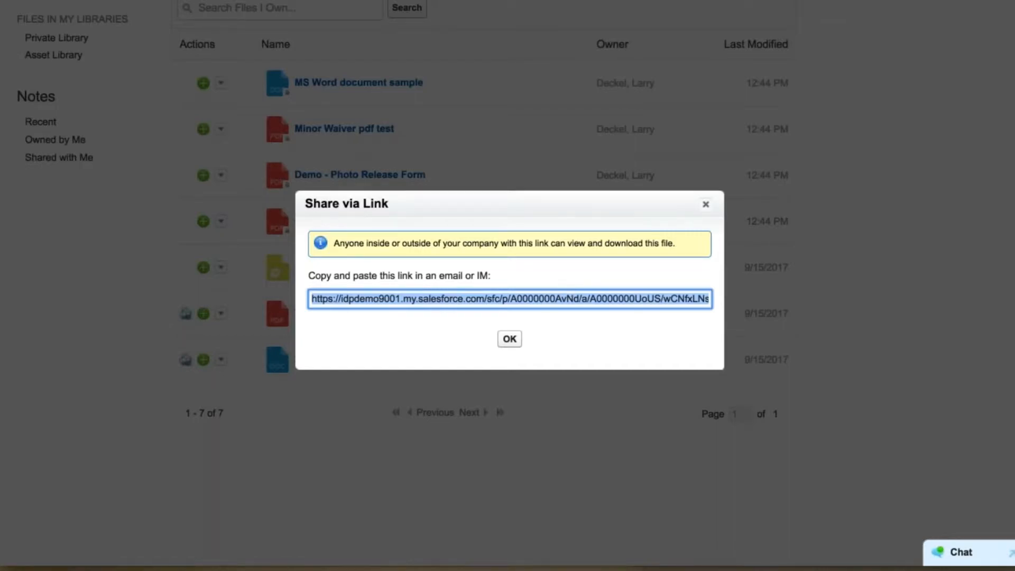
left_click(510, 340)
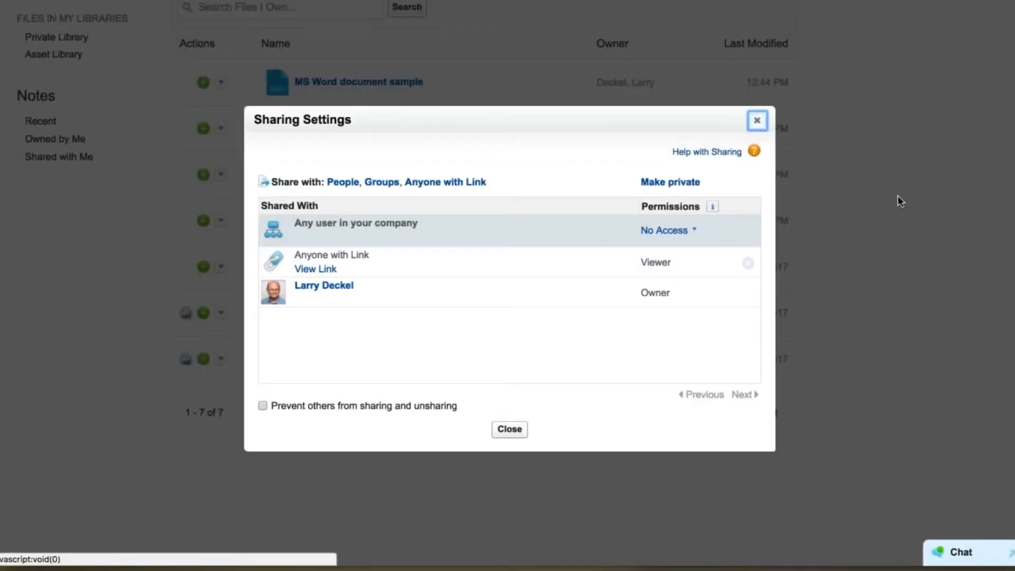
key("super+Tab")
key("super+Tab")
key("super+Tab")
key("super+Tab")
key("super+Tab")
key("super+Tab")
key("super+Tab")
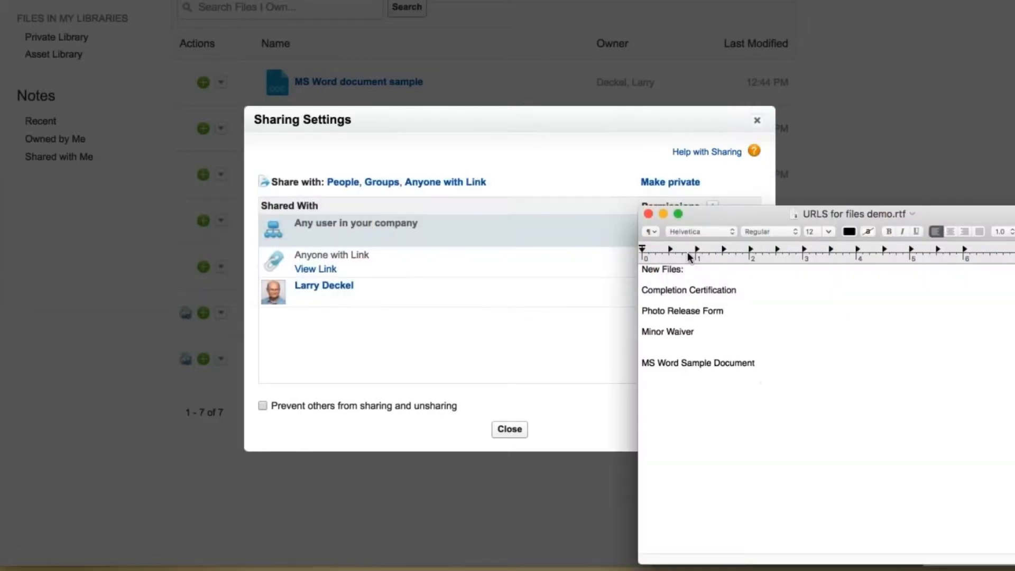
left_click(762, 363)
key("Return")
type("https://idpdemo9001.my.salesforce.com/sfc/p/A0000000AvNd/a/A0000000UoUS/wCNfxLNsVSYH1Qee.fkAkYPwsdMN3eF.gRg_kqAIZfc")
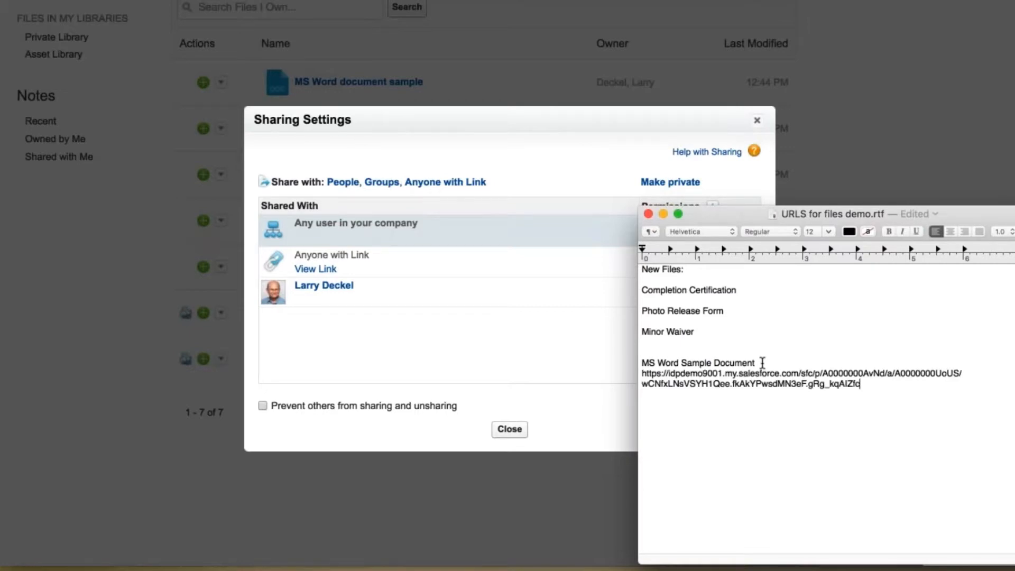
left_click(516, 370)
left_click(510, 431)
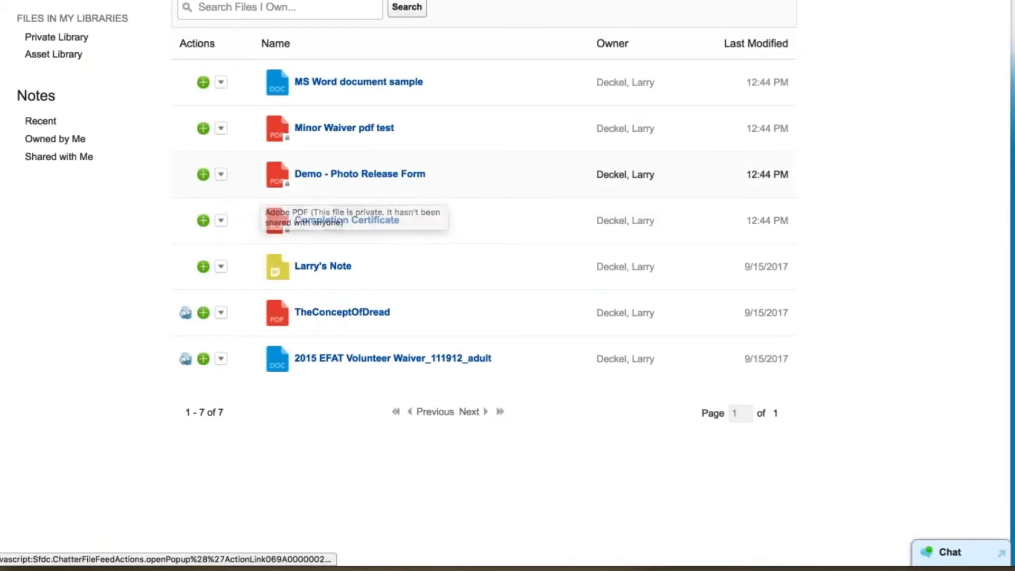
Step: Create Demo - Photo Release Form's public link and paste it under Photo Release Form in notes
left_click(221, 174)
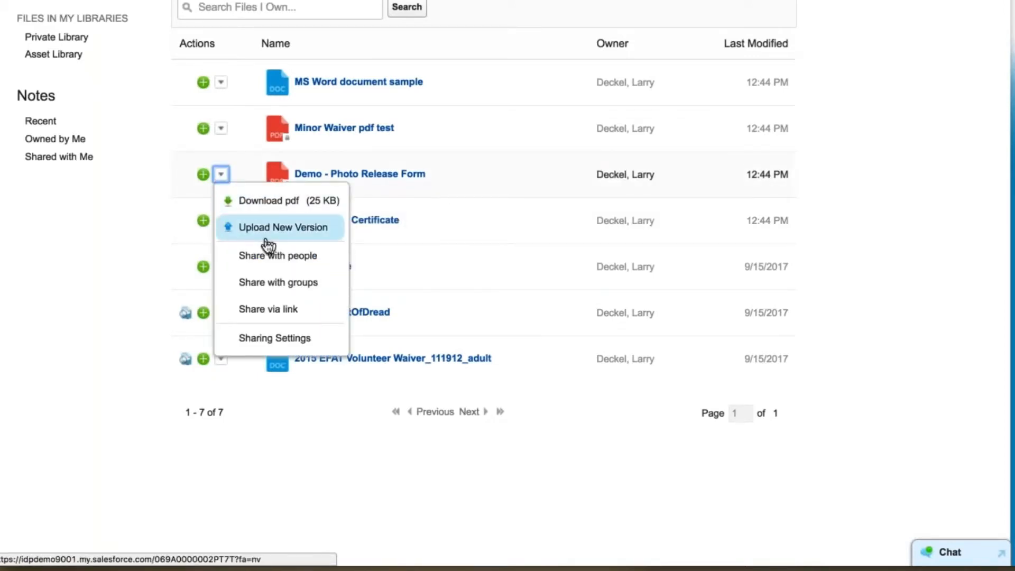
left_click(289, 310)
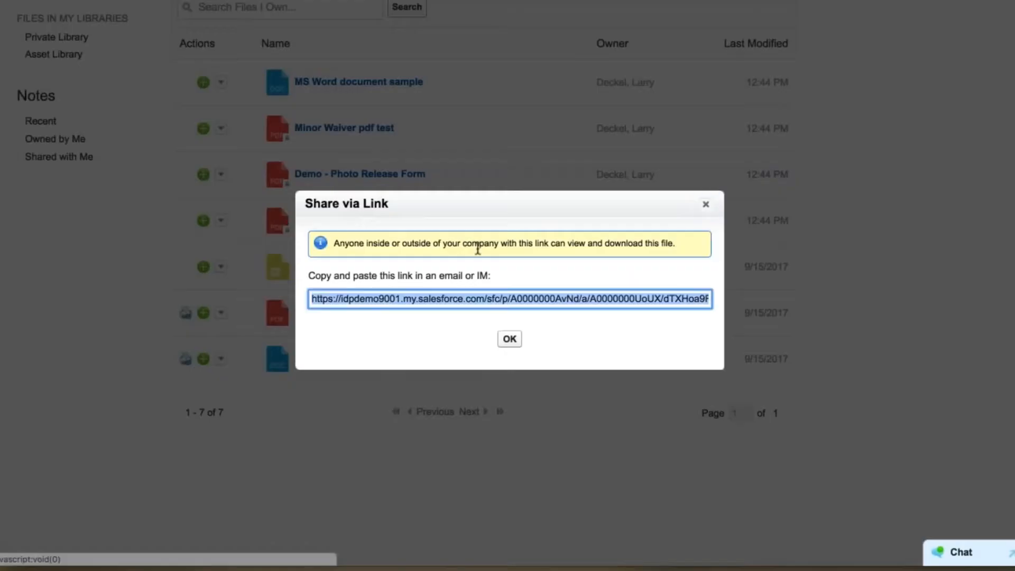
left_click(516, 341)
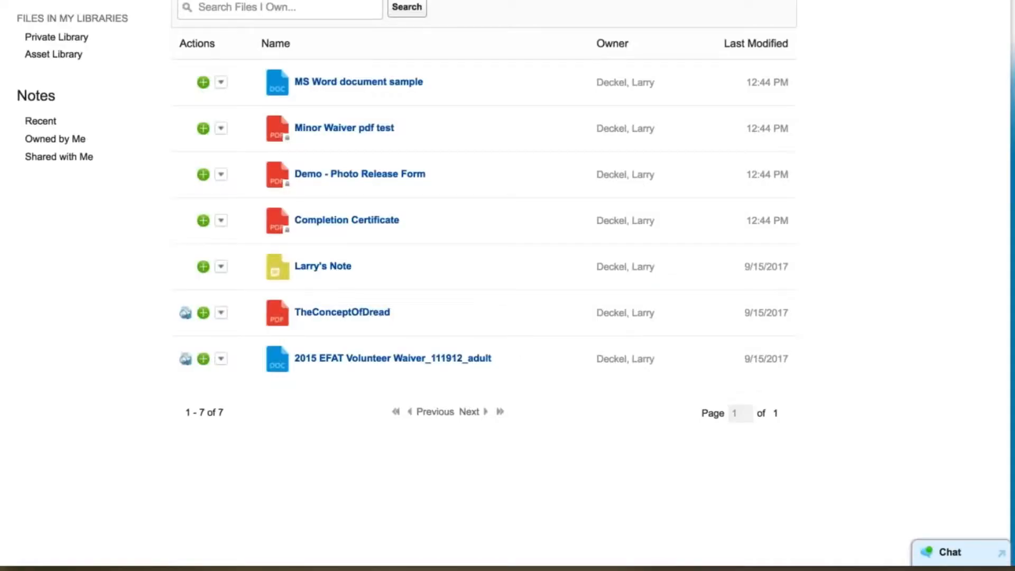
key("super+Tab")
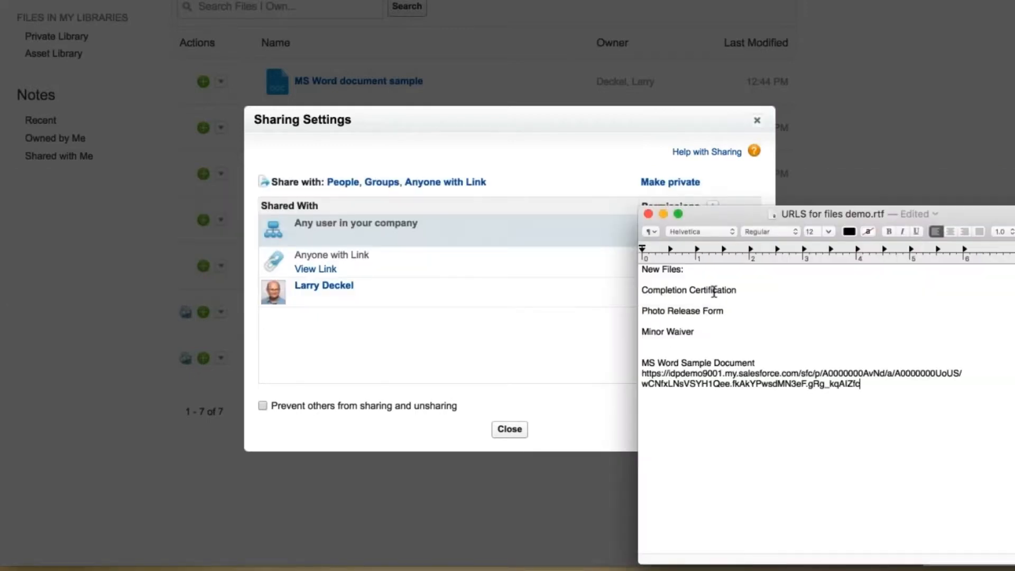
key("Return")
key("super+v")
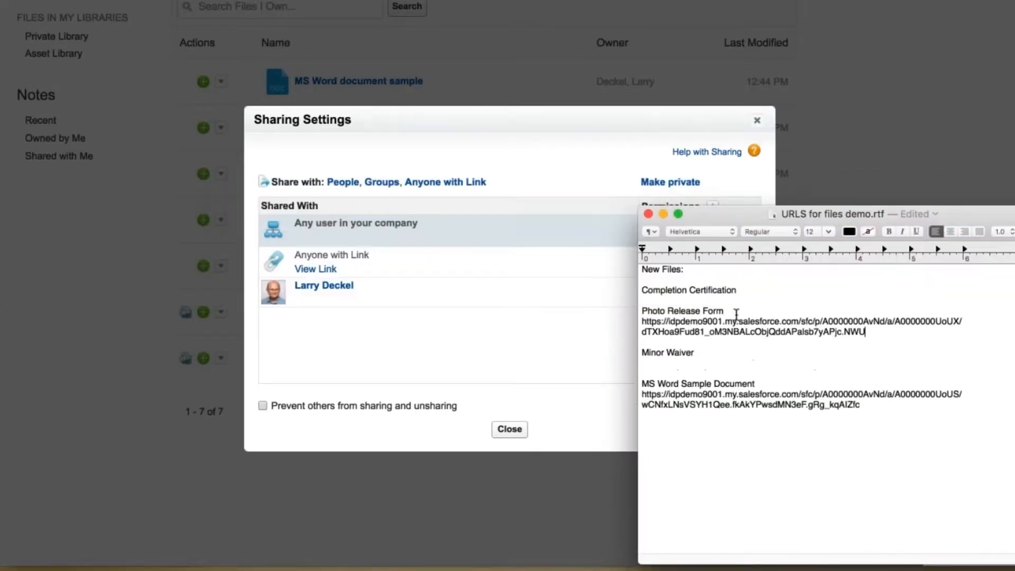
left_click(489, 313)
left_click(510, 429)
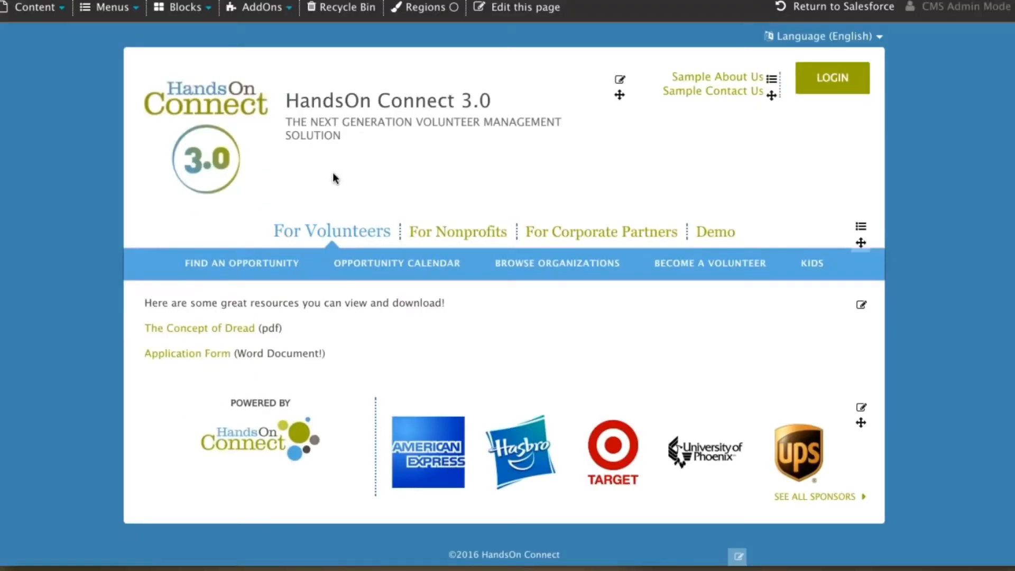
Step: Edit the files page content block and add an empty line below Application Form
mouse_move(152, 14)
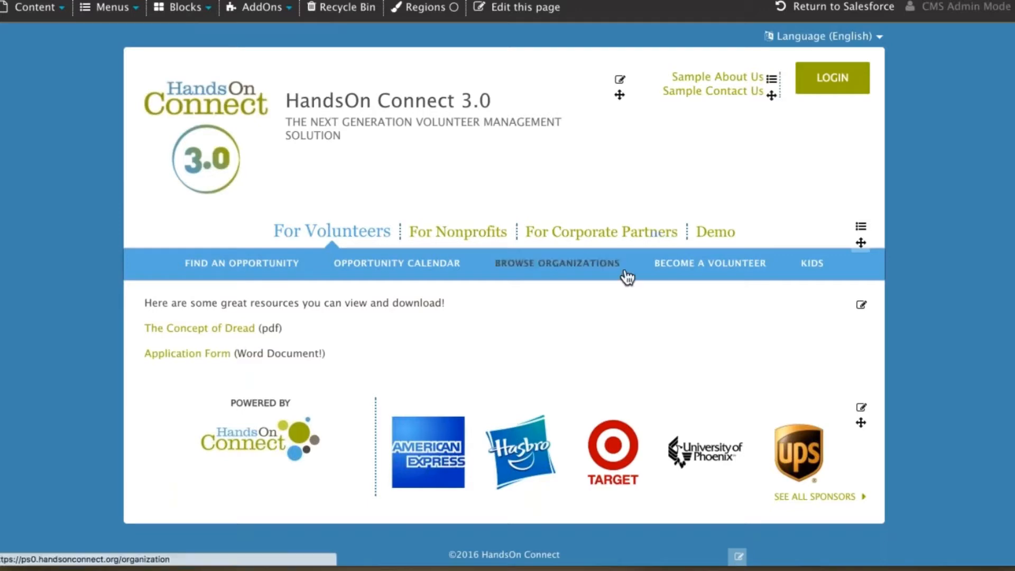
left_click(861, 307)
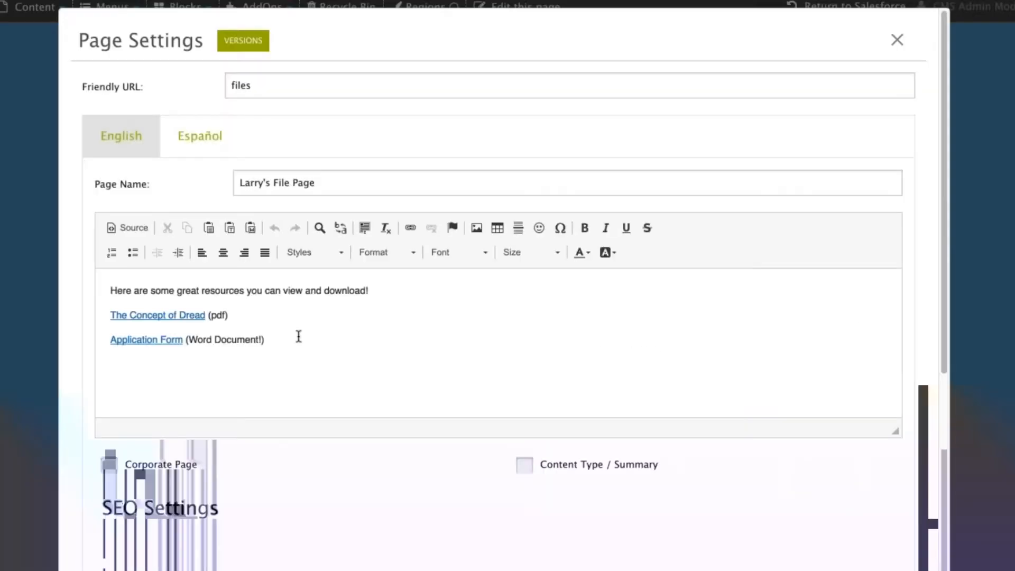
left_click(272, 338)
key("Return")
key("Return")
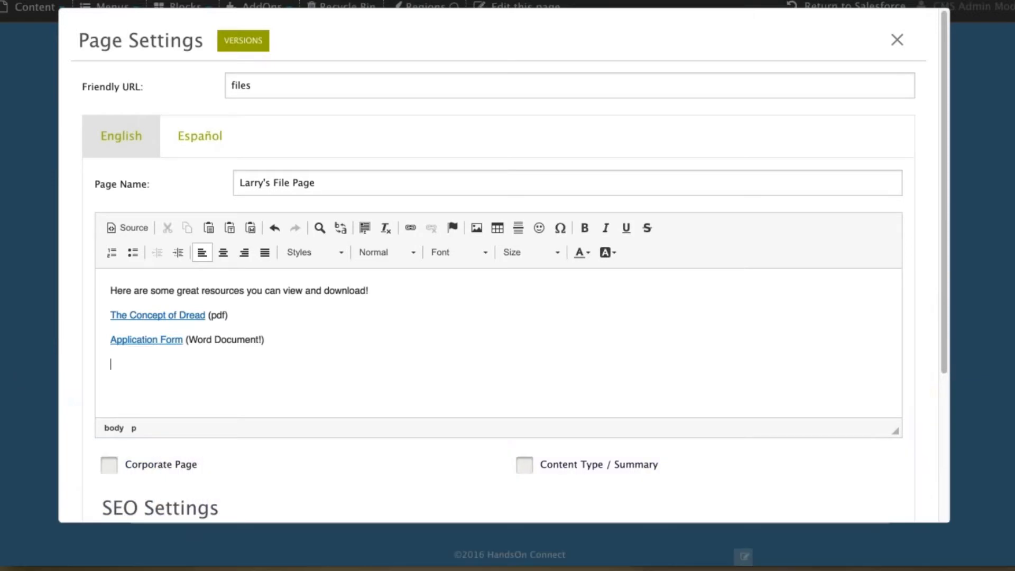
Step: Type 'Photo Release' and 'MS Word Sample Document' on separate lines, then select 'Photo Release'
key("super+Tab")
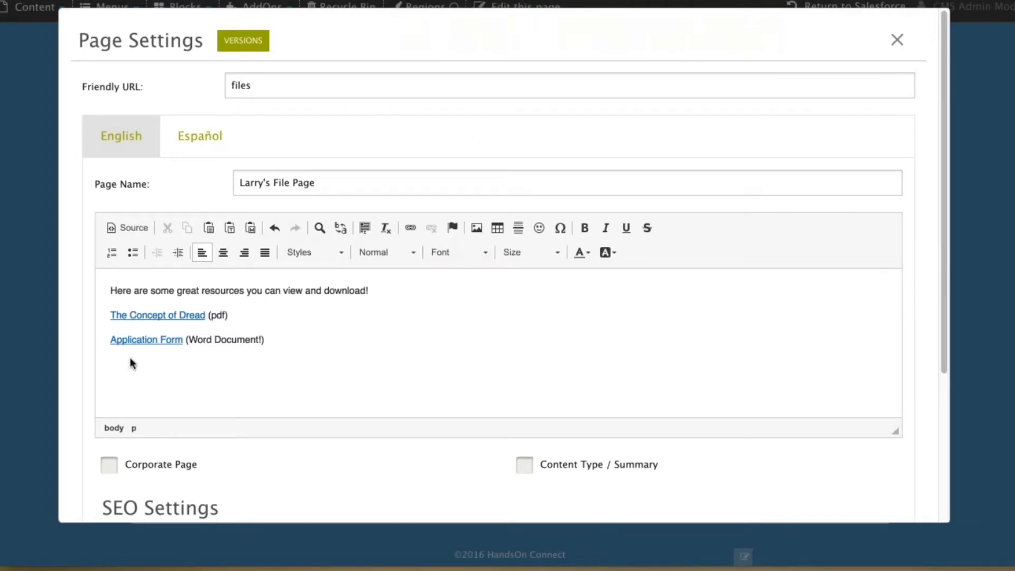
left_click(130, 358)
type("Photo R")
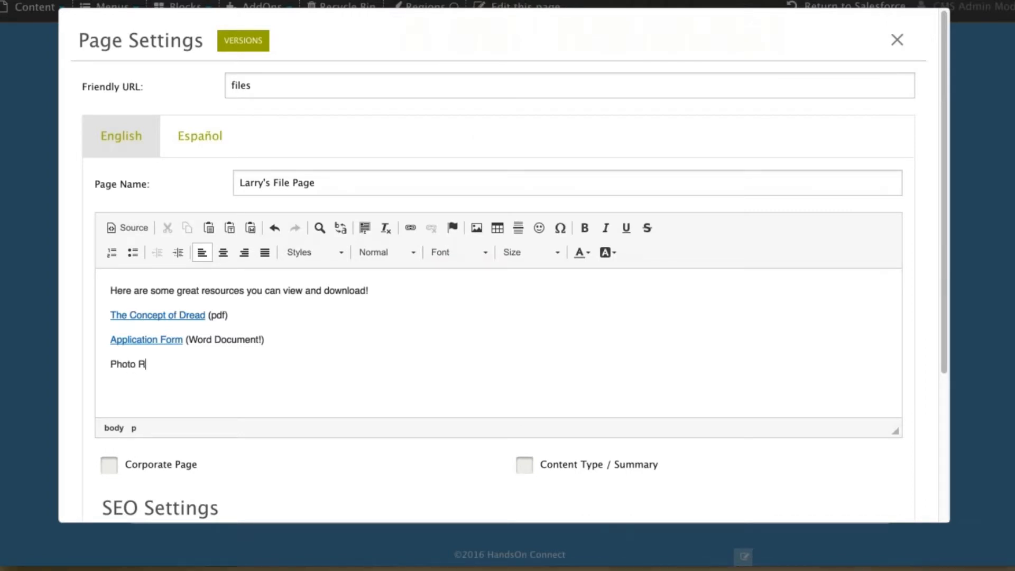
type("elease")
key("Return")
type("MS Word Sample Document")
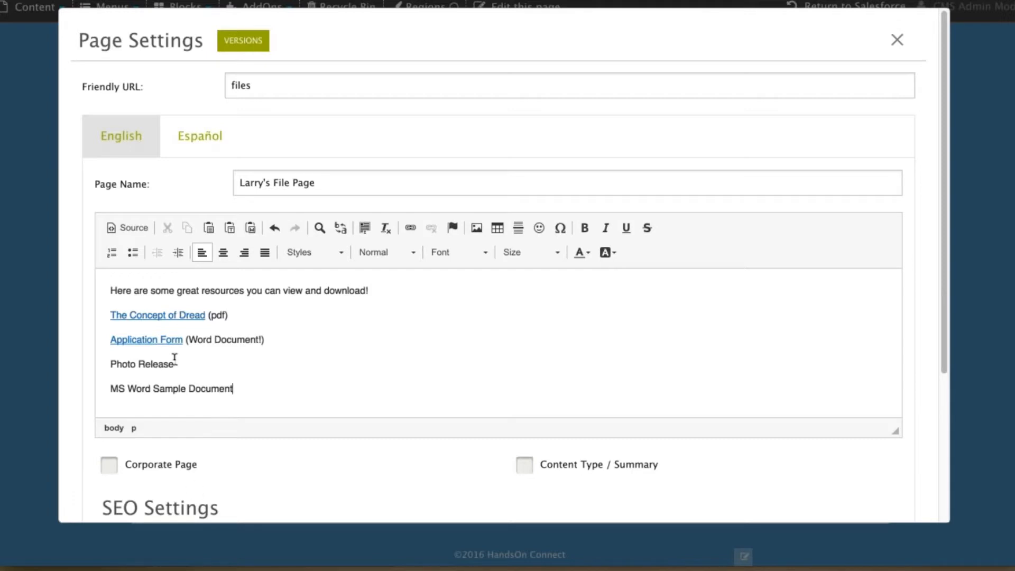
left_click_drag(175, 363, 73, 363)
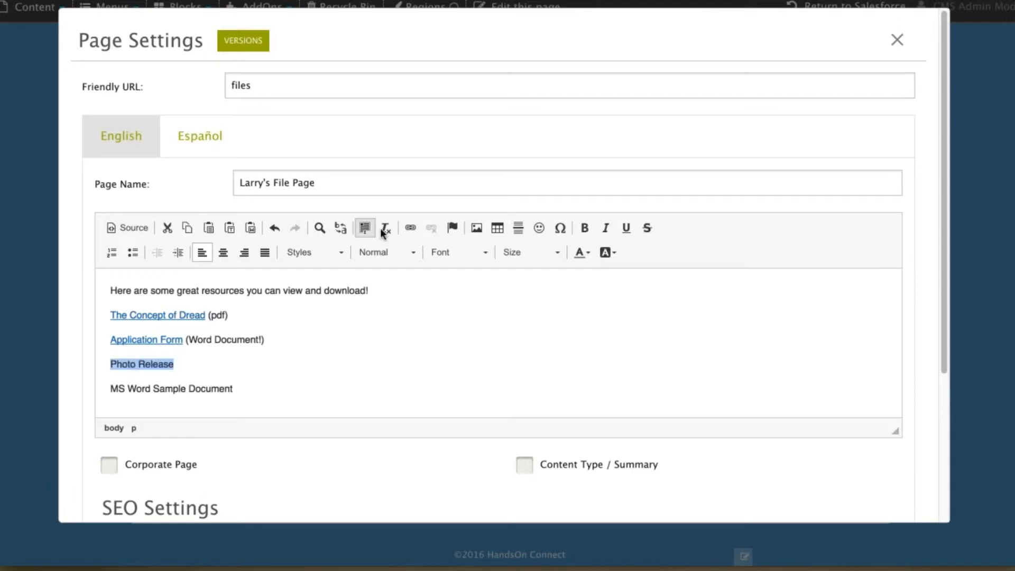
Step: Link Photo Release to its public file URL copied from the notes file
left_click(411, 227)
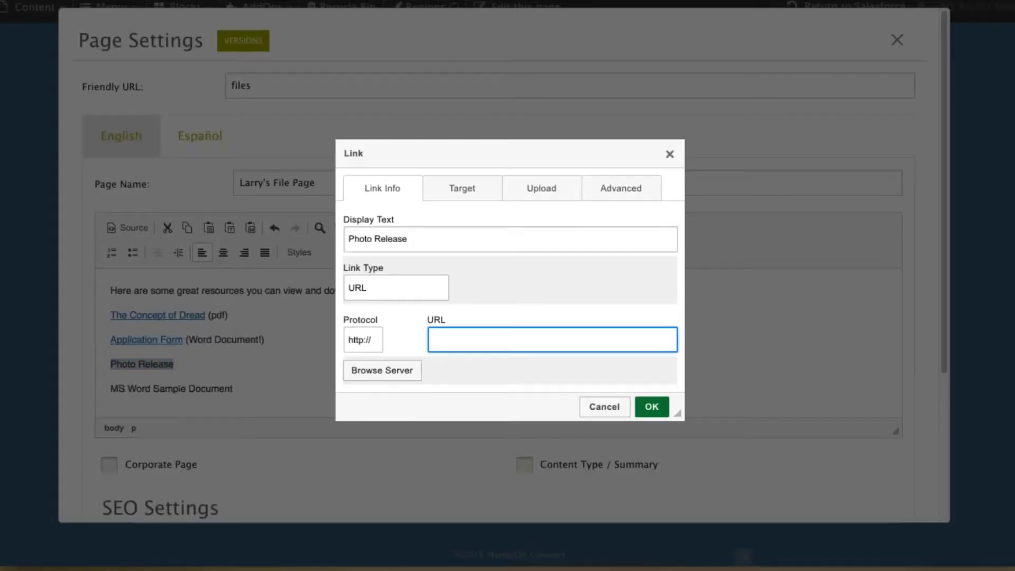
left_click(382, 370)
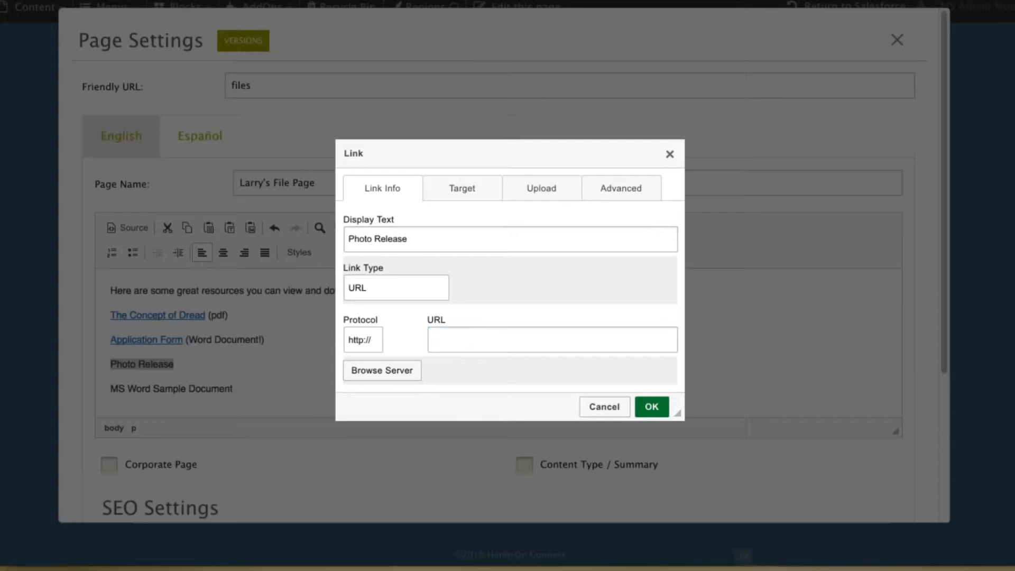
left_click_drag(497, 0, 658, 124)
left_click(811, 251)
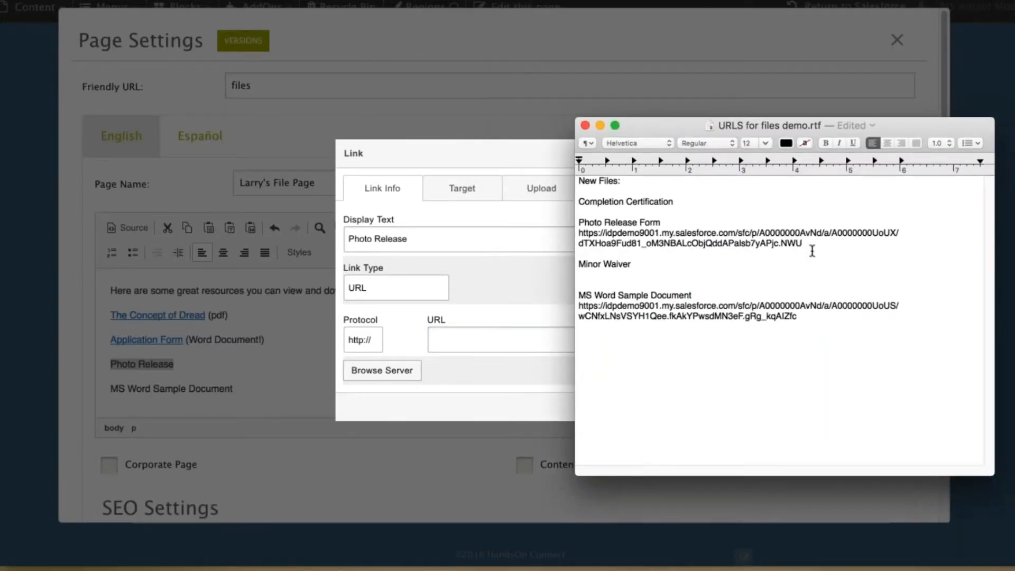
triple_click(758, 235)
key("super+c")
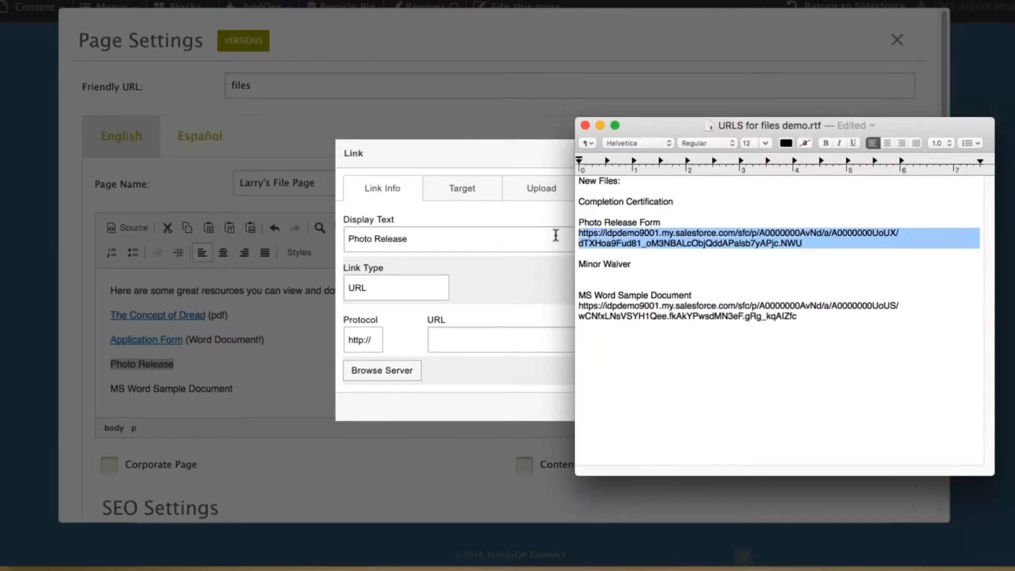
left_click(468, 340)
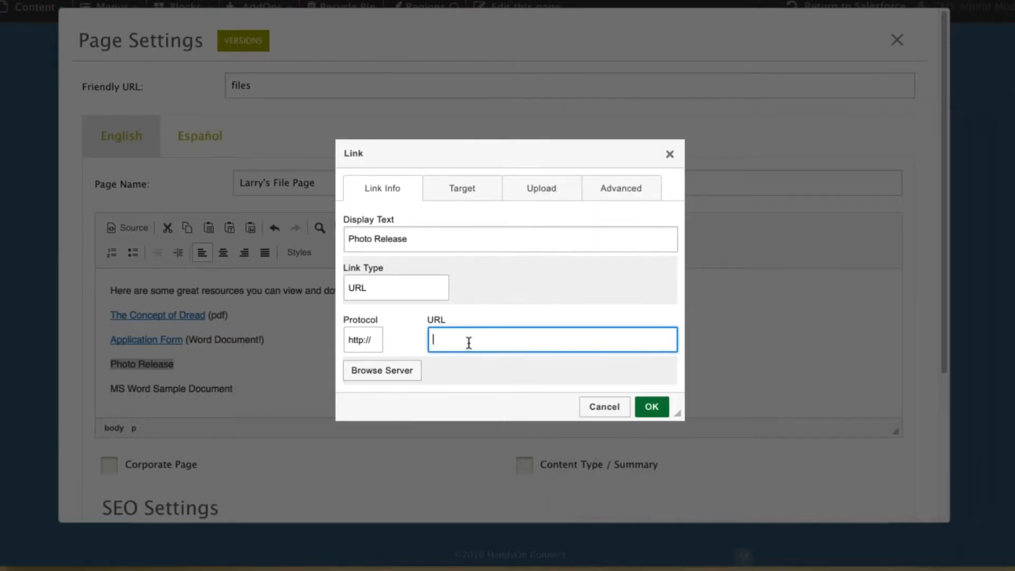
key("super+v")
Step: Set the Photo Release link target to New Window (_blank) and confirm it
left_click(465, 189)
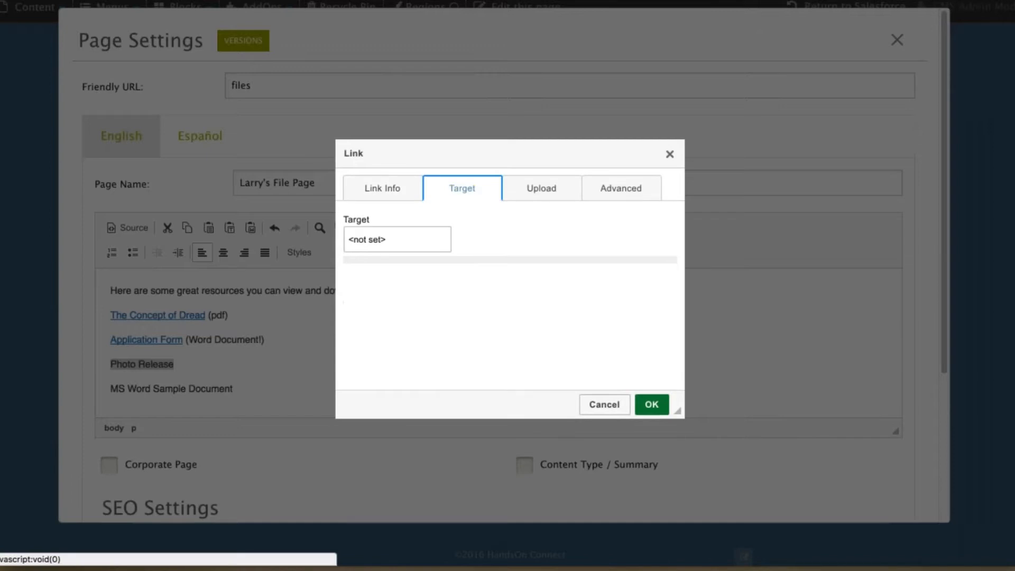
left_click(423, 242)
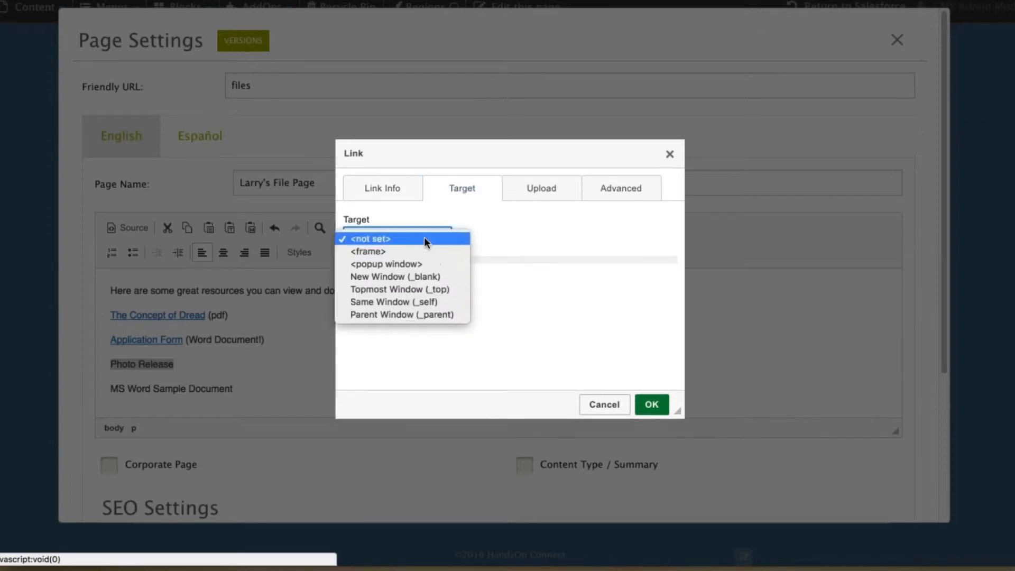
left_click(423, 279)
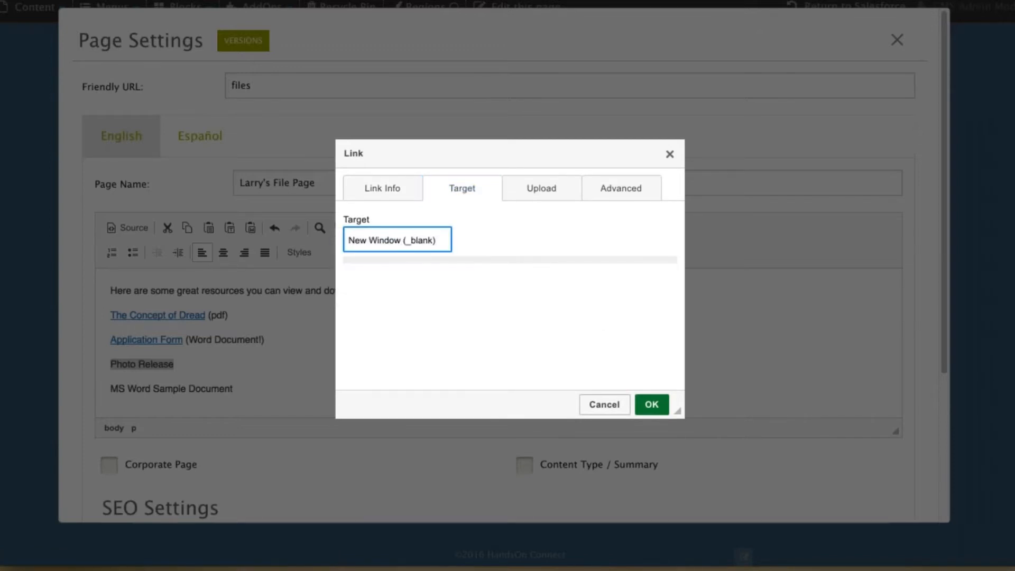
left_click(656, 407)
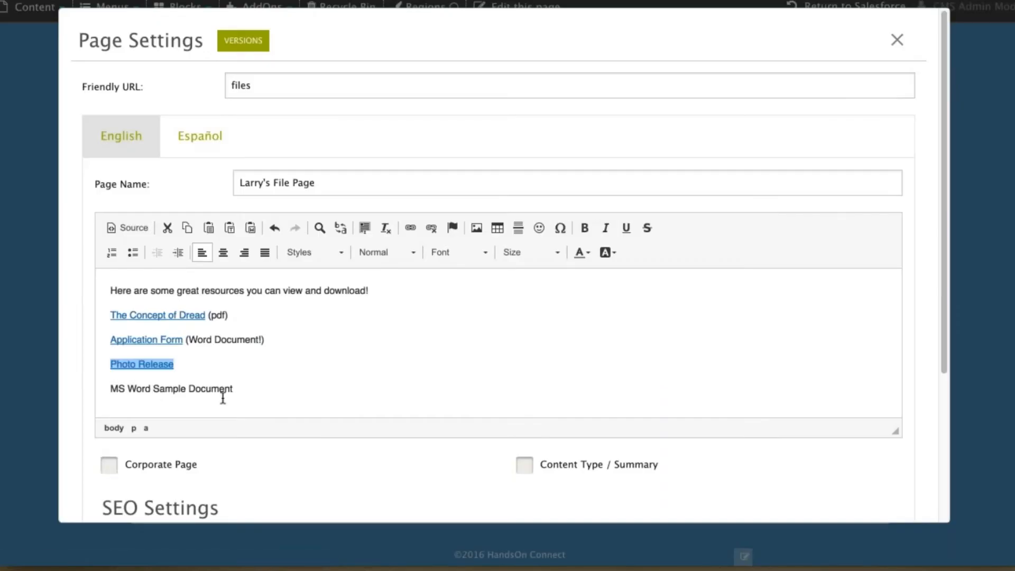
Step: Link the MS Word Sample Document line to its public file URL from the notes file
triple_click(186, 388)
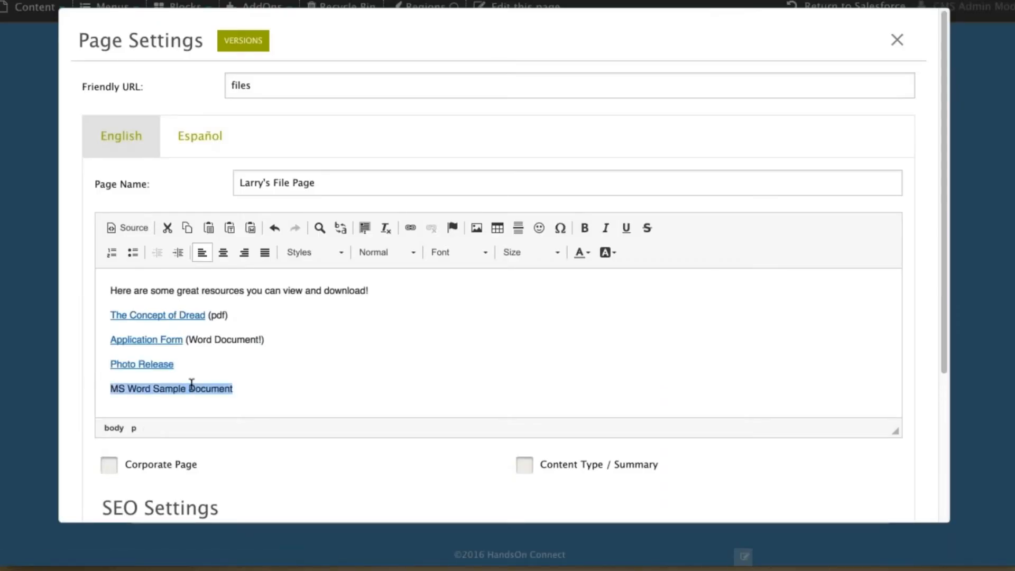
left_click(407, 228)
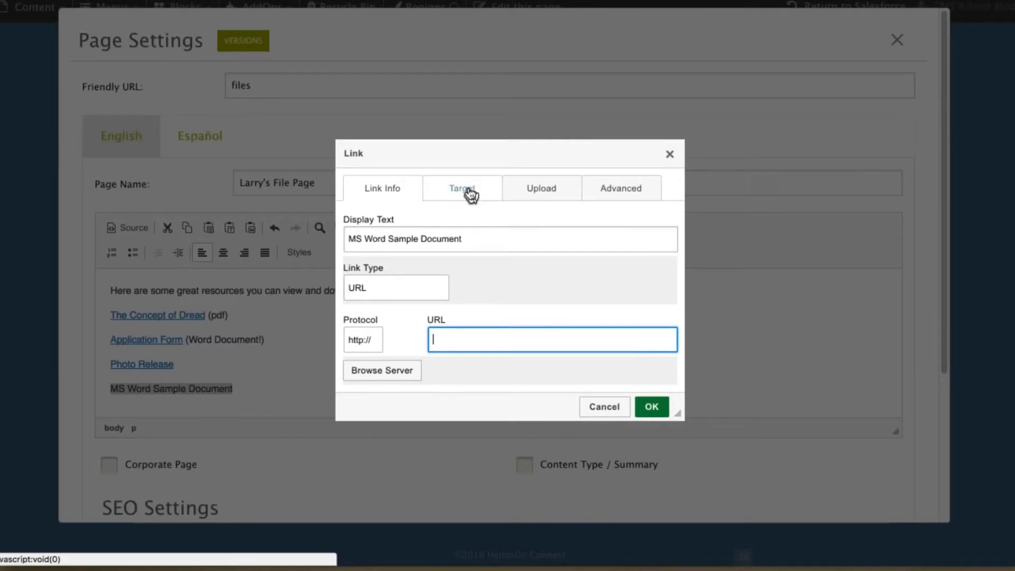
key("super+Tab")
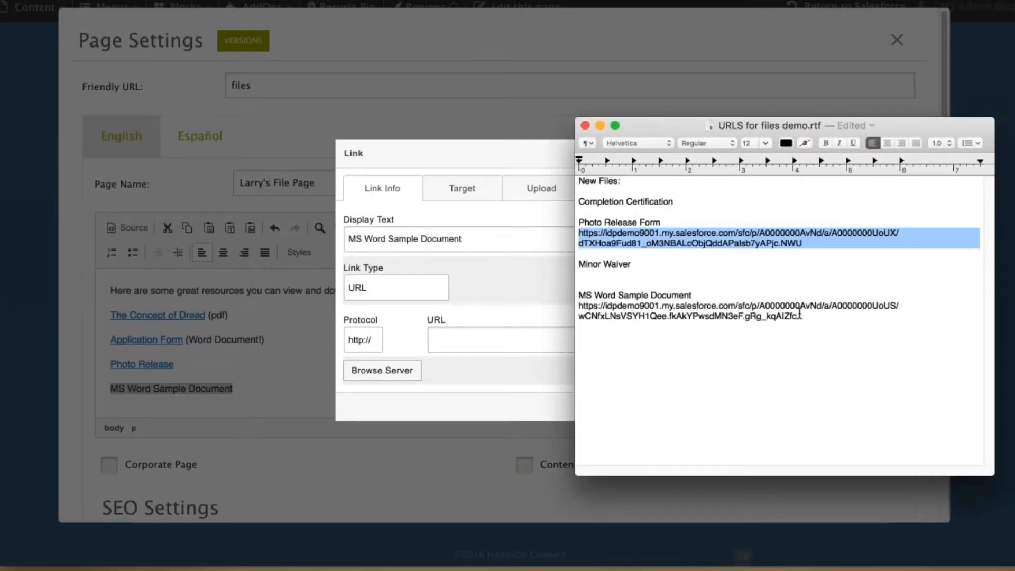
left_click(799, 315)
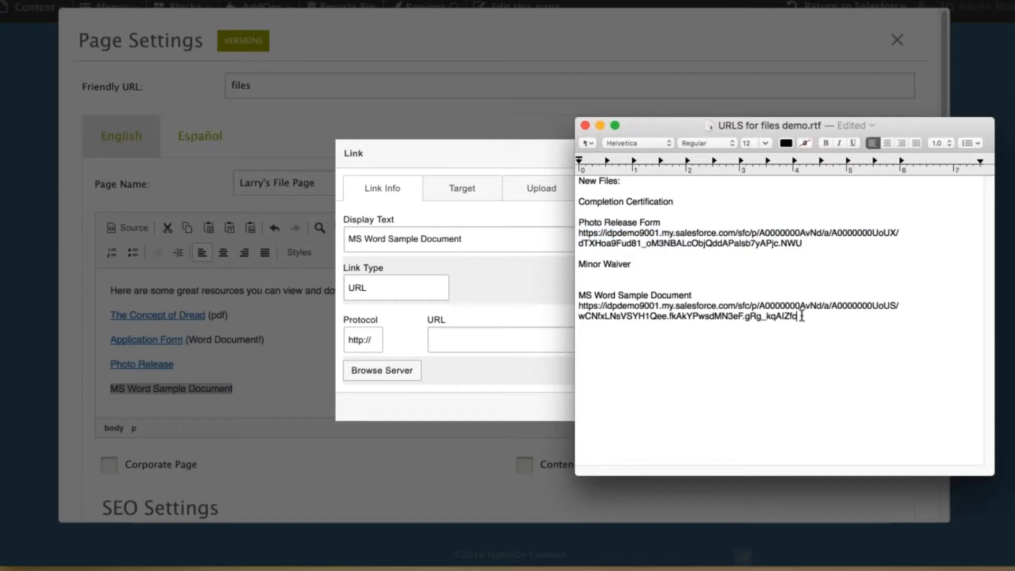
left_click(580, 306, "shift")
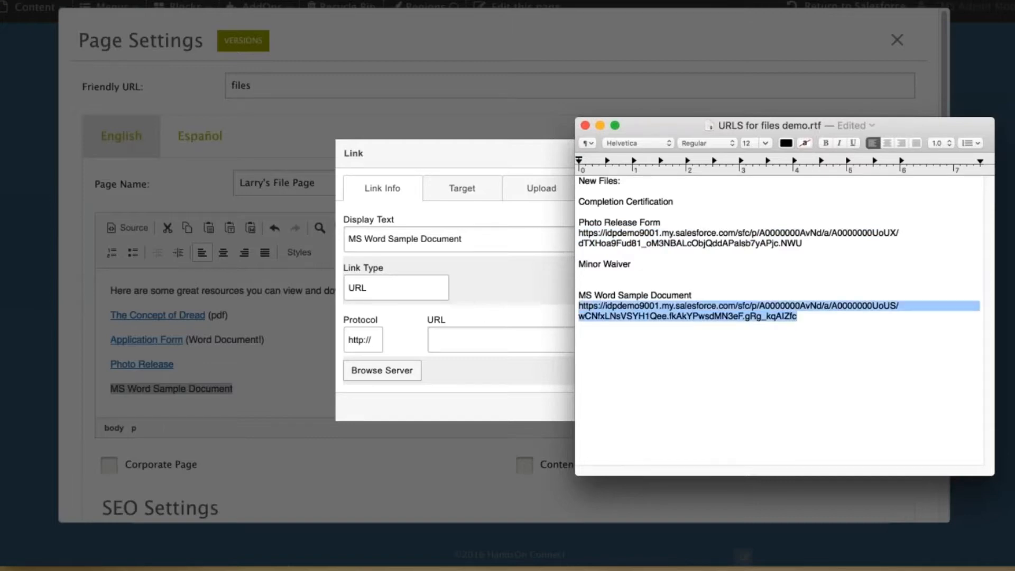
left_click(447, 344)
key("super+v")
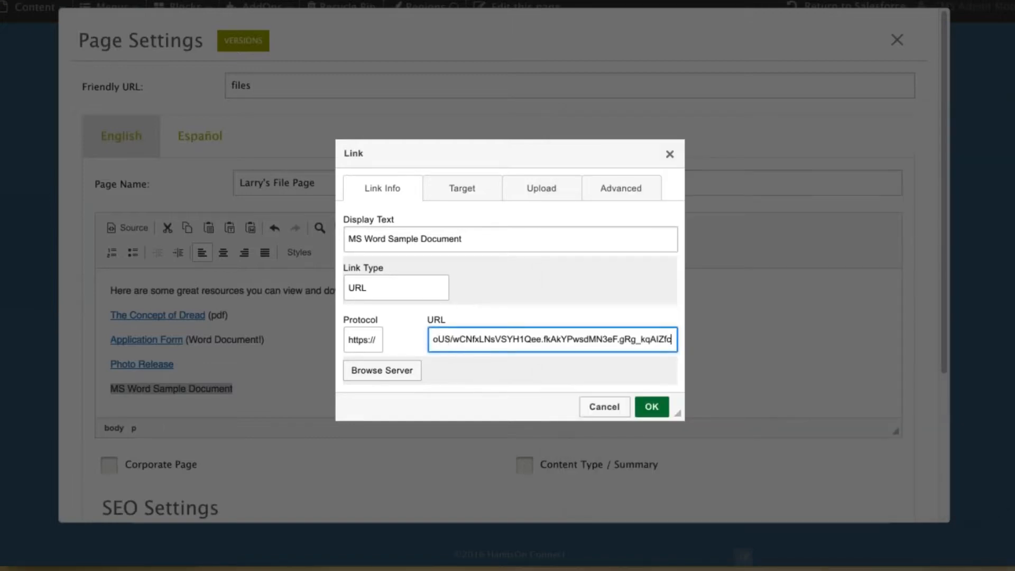
Step: Set the MS Word Sample Document link to open in a new window and confirm
left_click(472, 195)
left_click(417, 241)
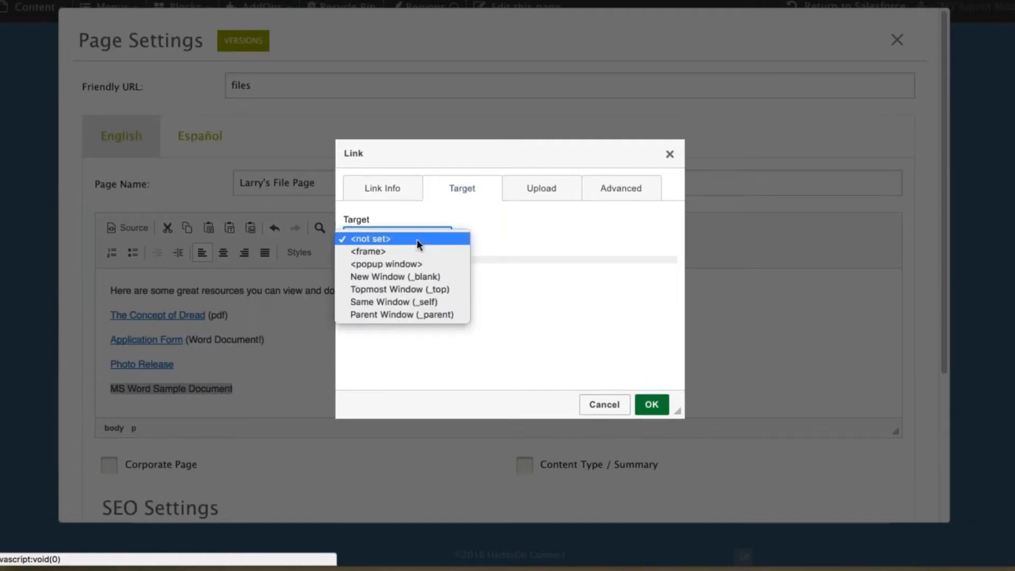
left_click(421, 276)
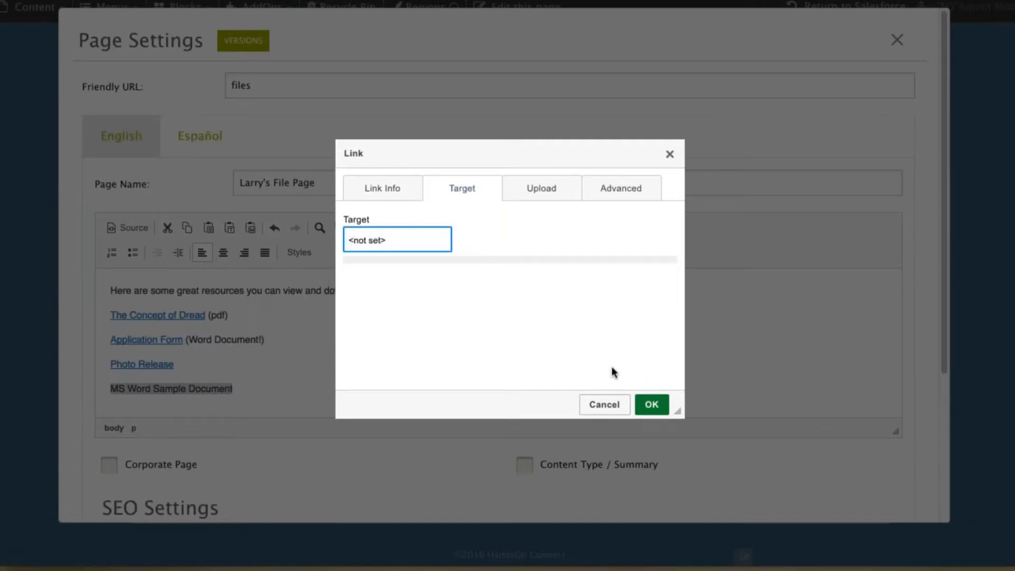
left_click(651, 404)
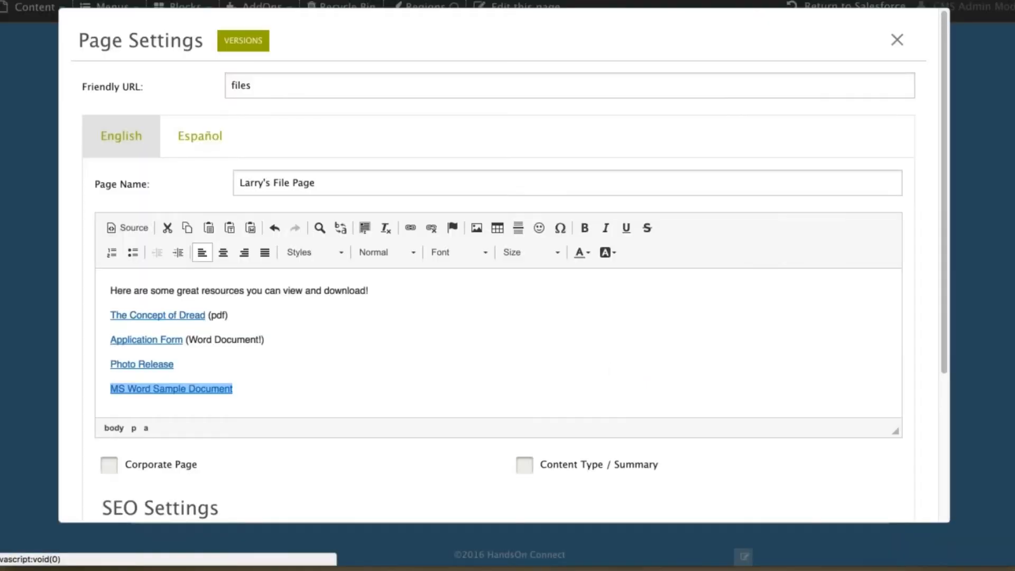
Step: Save Larry's File Page with SAVE PAGE and dismiss the success alert
left_click(389, 398)
scroll(388, 399, "down", 3)
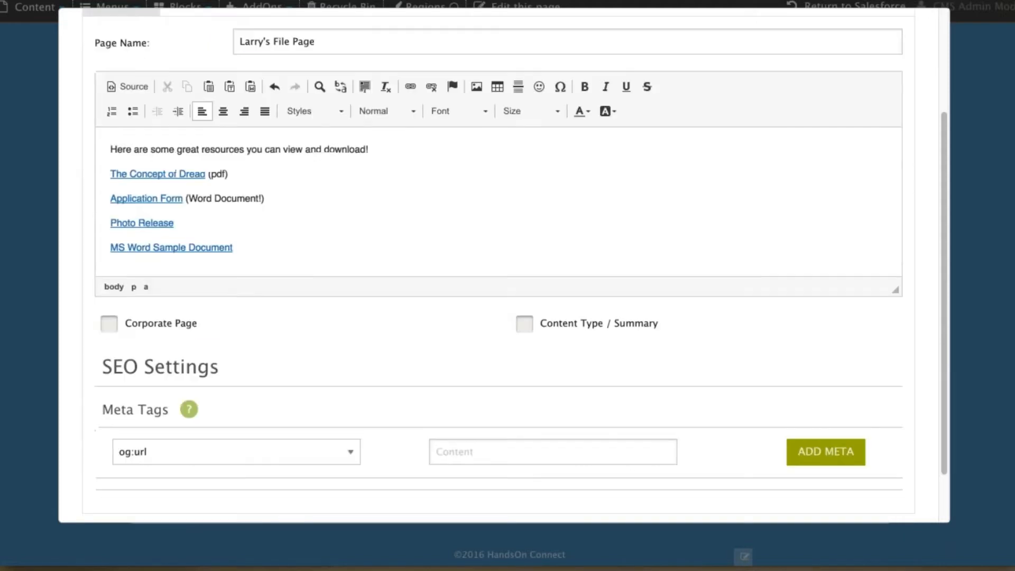
scroll(747, 328, "down", 2)
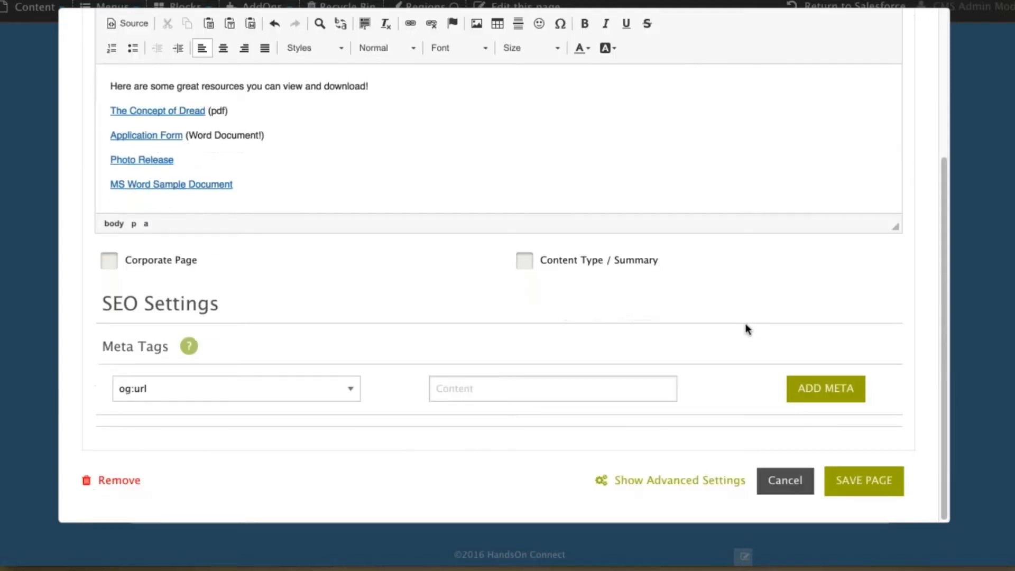
left_click(862, 488)
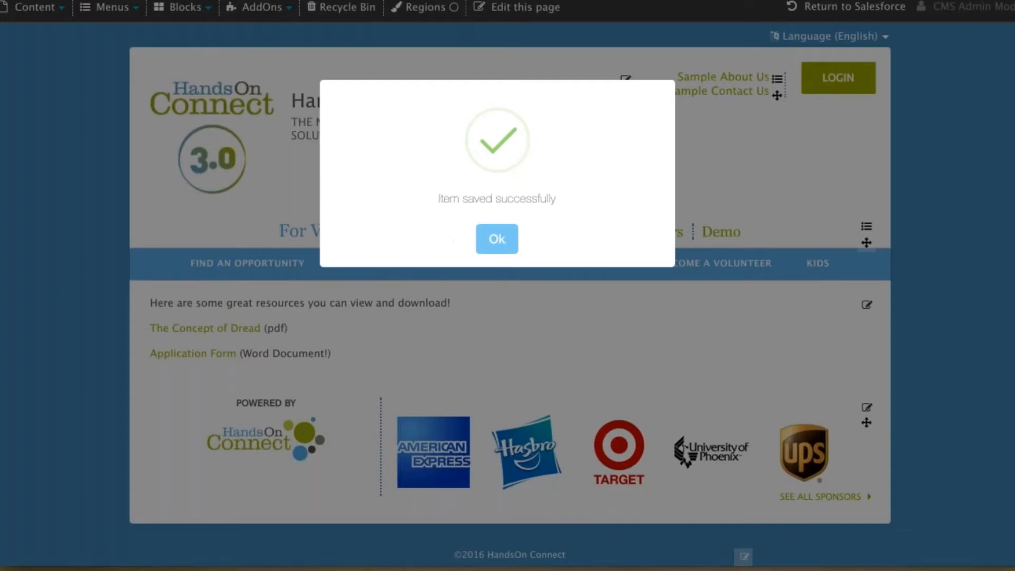
left_click(498, 241)
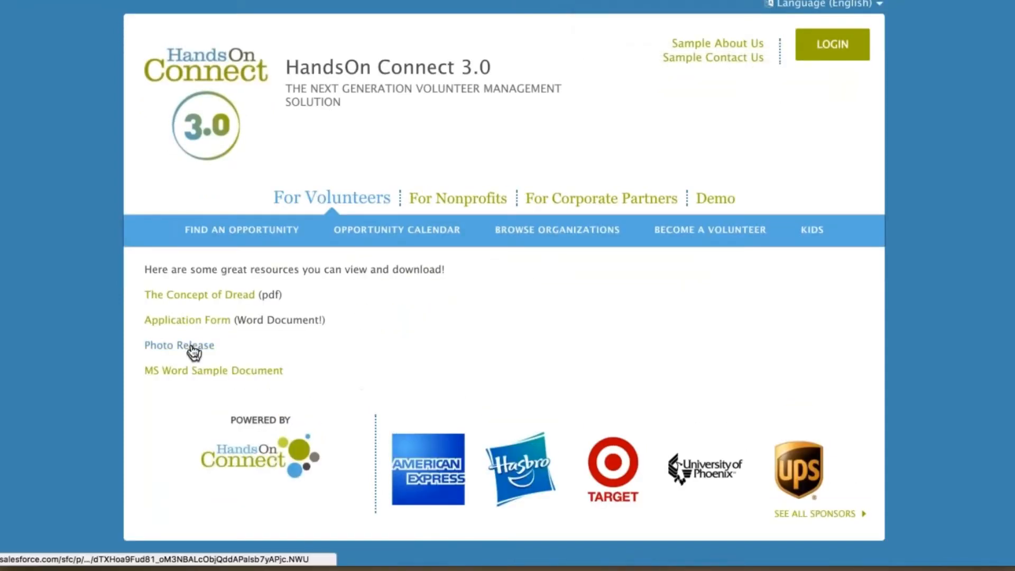
Step: Open the Photo Release link, scroll through the one-page Photo Release Form PDF, then close it
left_click(193, 351)
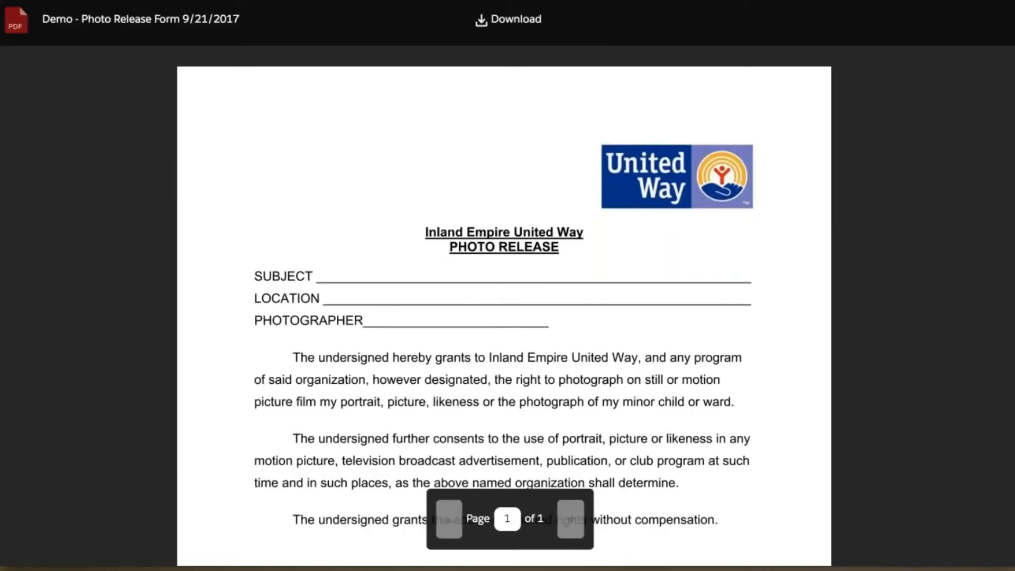
scroll(203, 385, "down", 7)
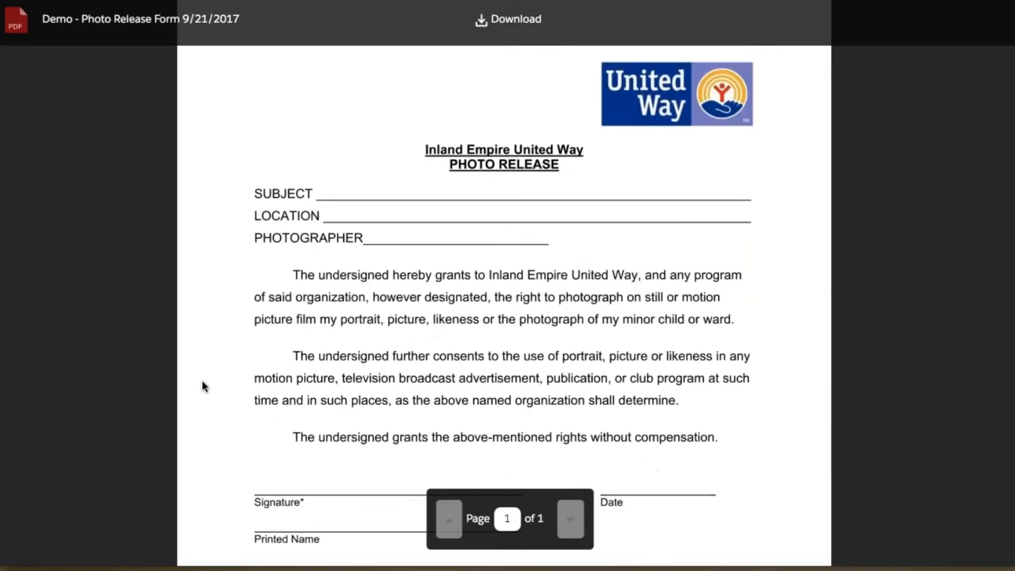
scroll(202, 380, "up", 6)
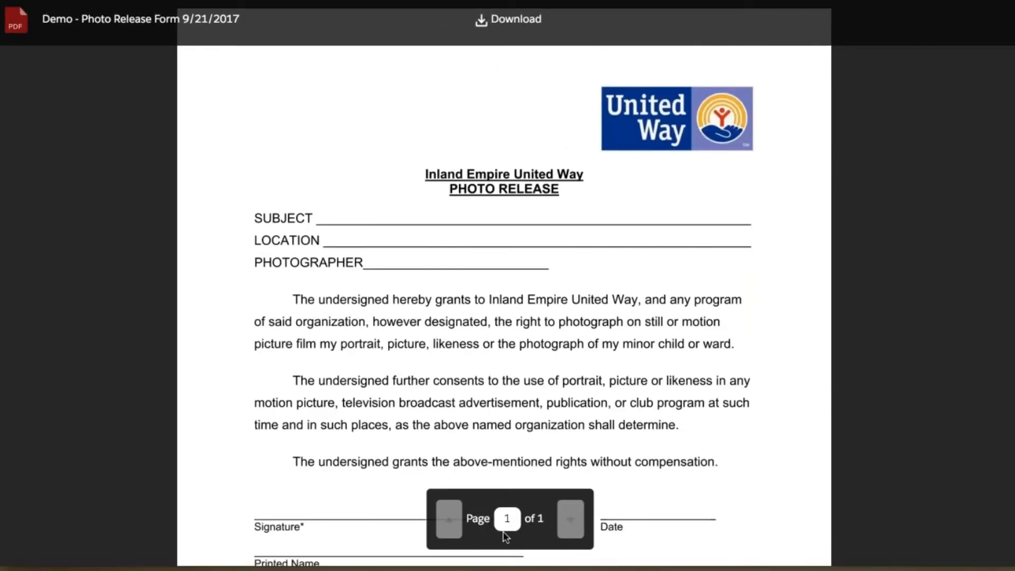
scroll(505, 536, "up", 1)
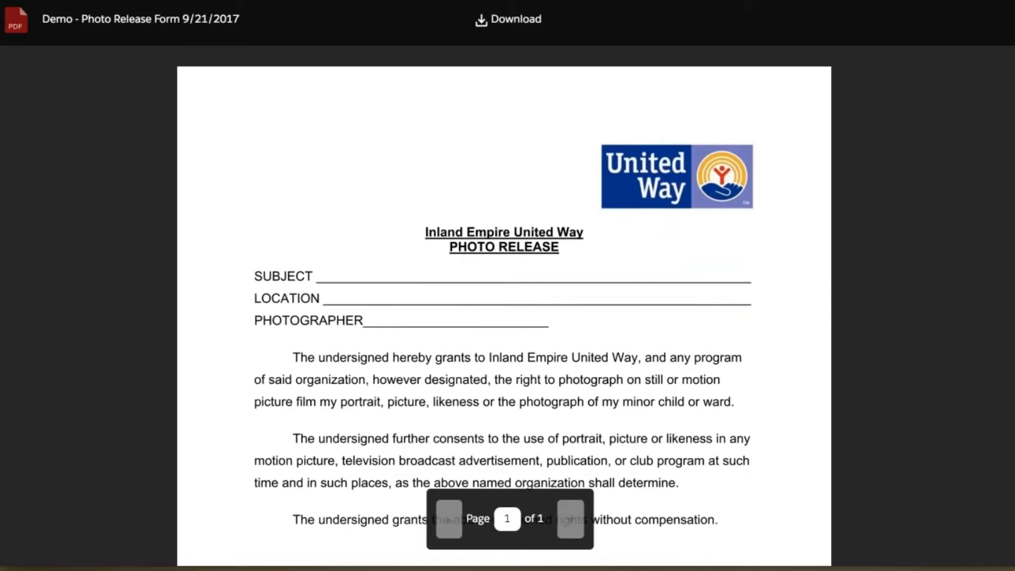
key("super+w")
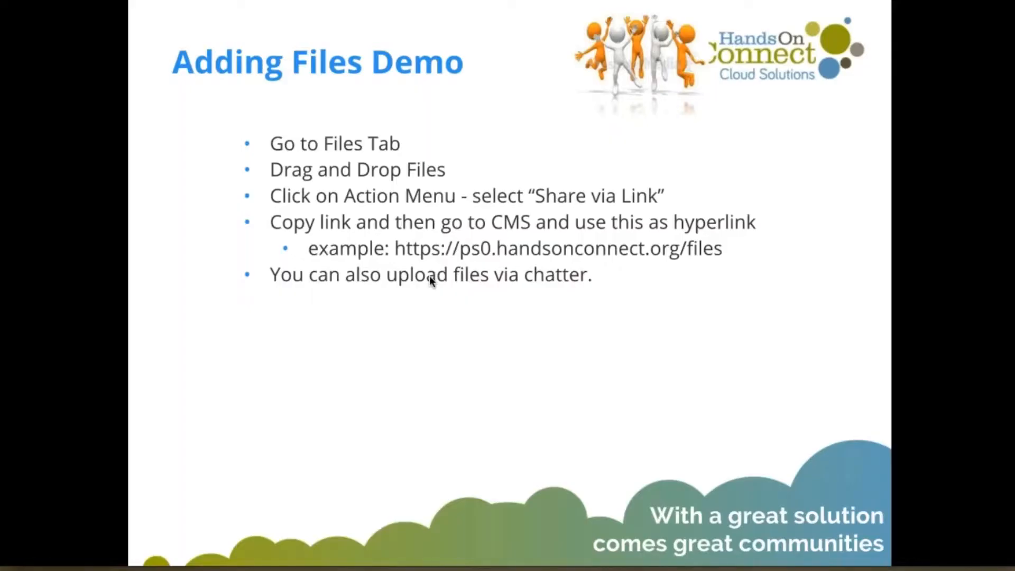
Step: Advance the slideshow to the 'Salesforce new Notes' slide
key("Right")
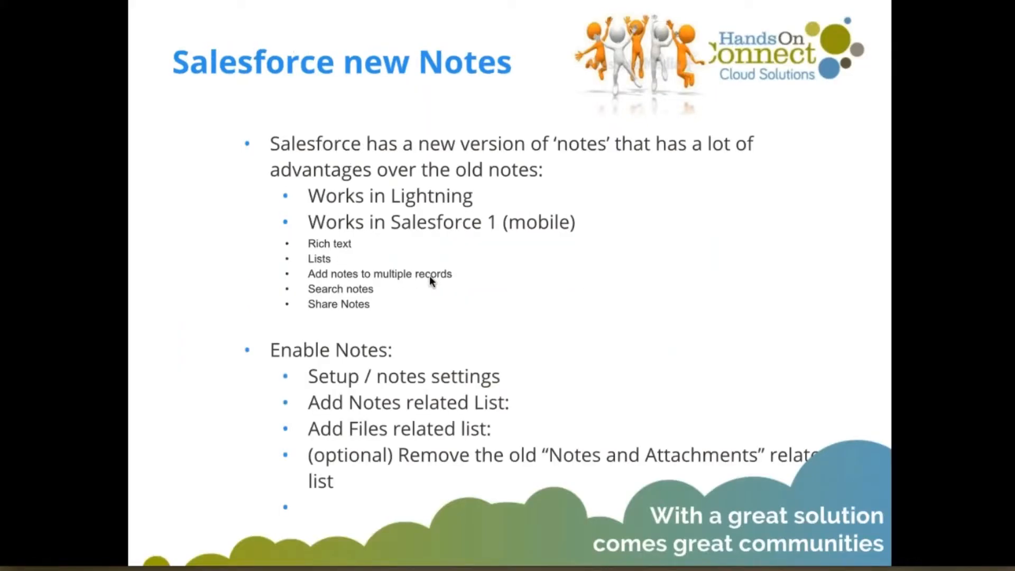